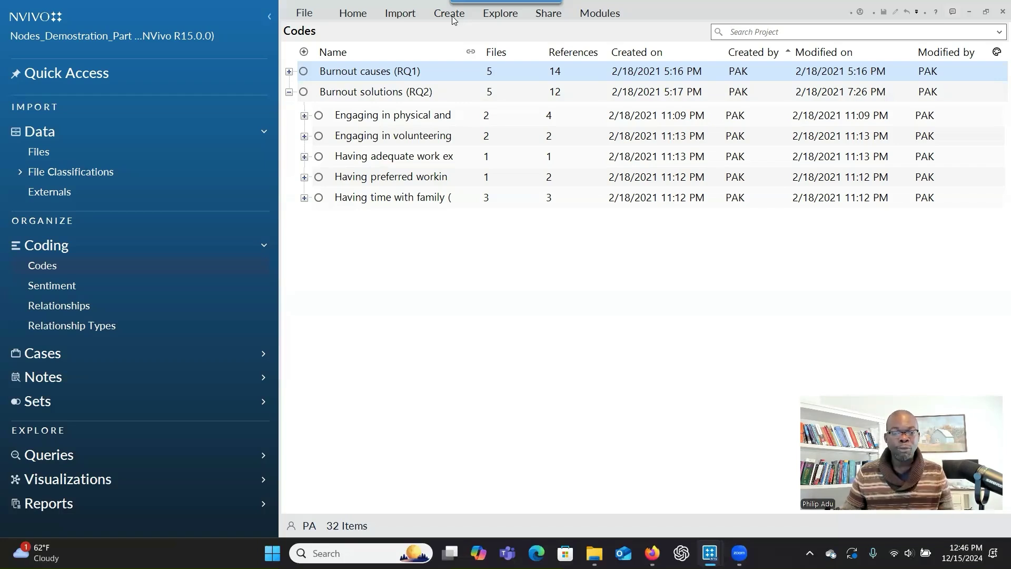
# - Show the project's Files list with participant files P1–P5
pyautogui.click(85, 156)
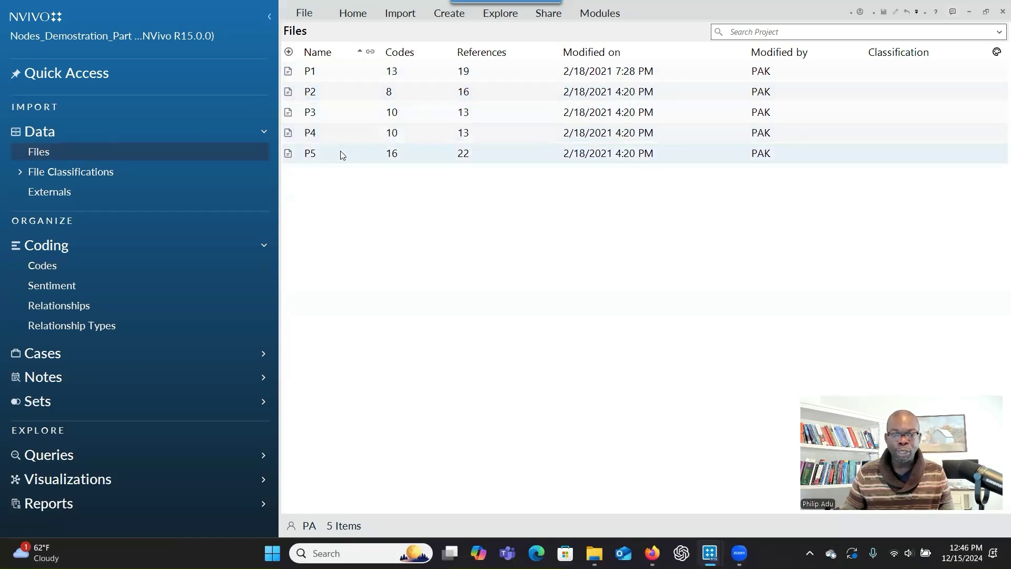
# - Select the five files P1–P5 and create them as cases
pyautogui.click(338, 81)
pyautogui.rightClick(337, 77)
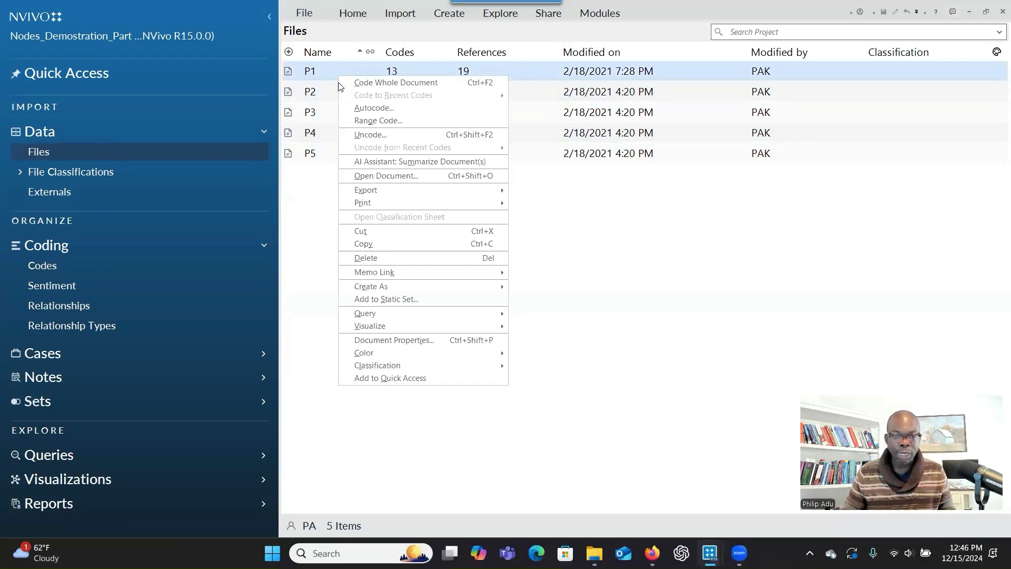
pyautogui.moveTo(400, 267)
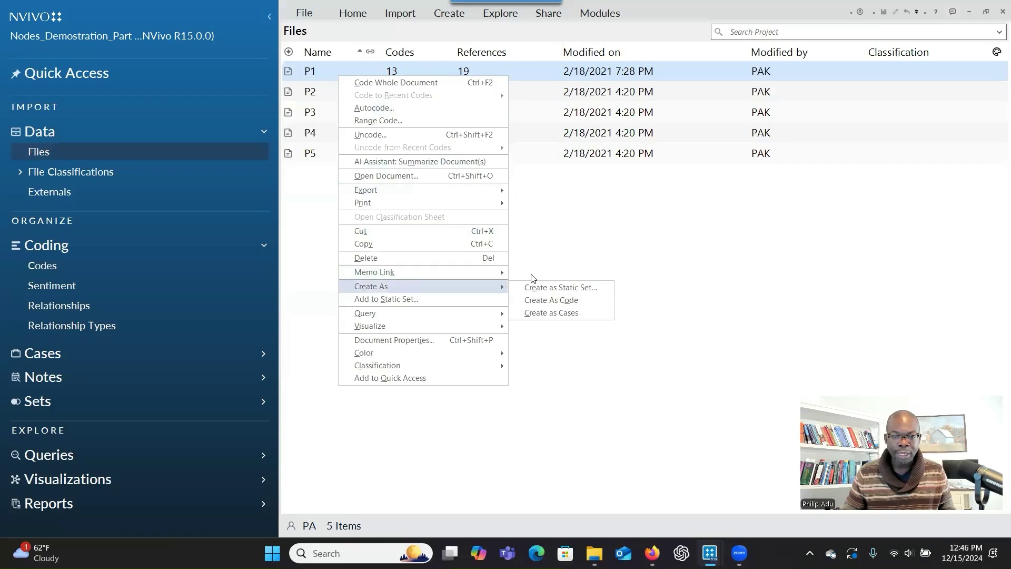
pyautogui.click(561, 313)
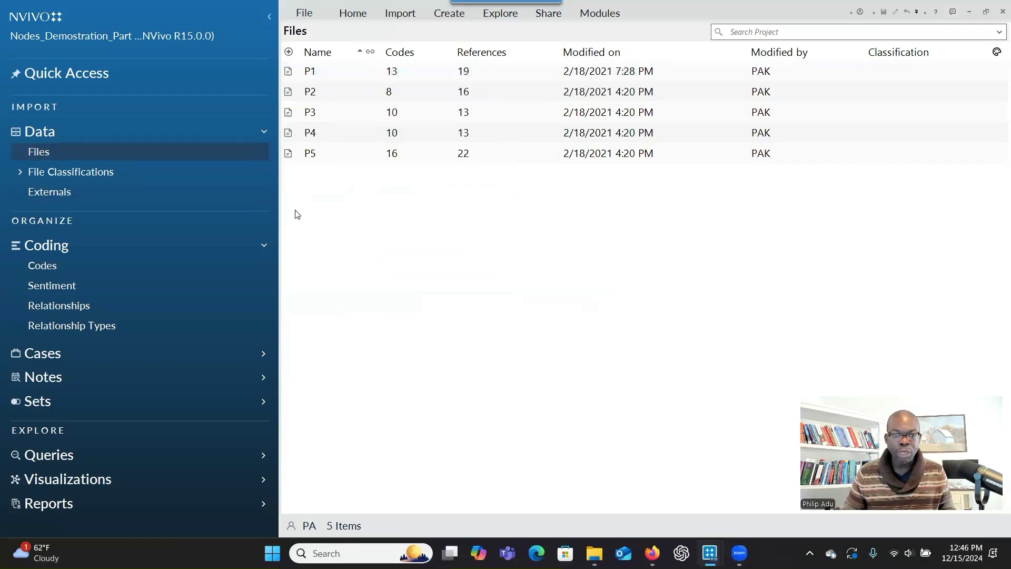
pyautogui.keyDown('shift'); pyautogui.click(332, 153); pyautogui.keyUp('shift')
pyautogui.rightClick(332, 153)
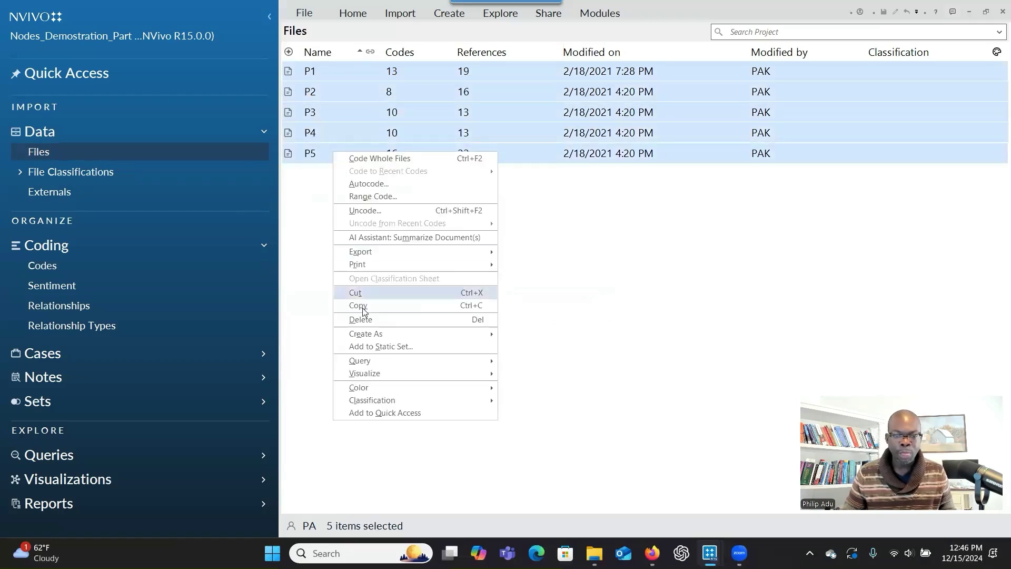
pyautogui.moveTo(380, 336)
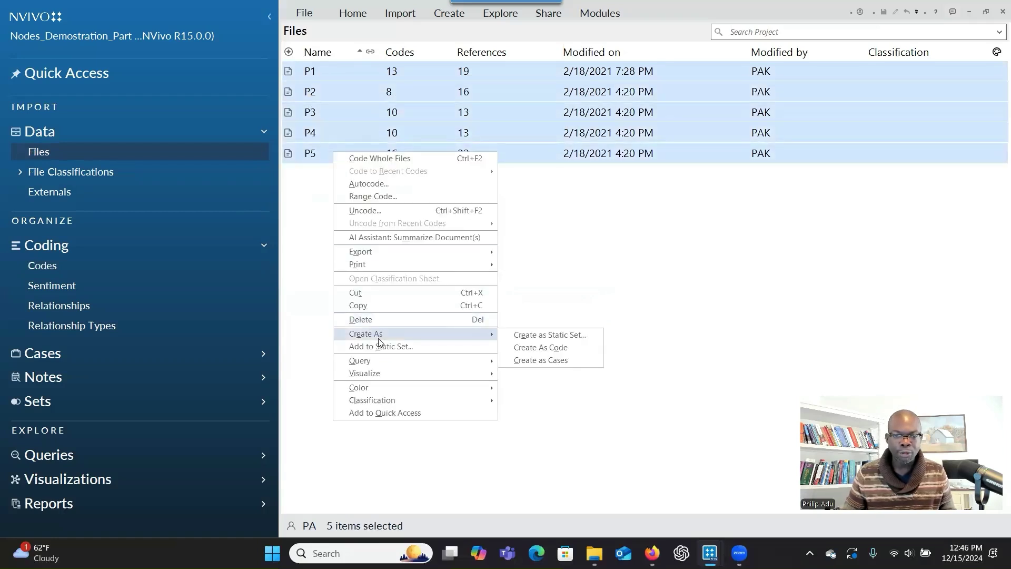
pyautogui.click(556, 361)
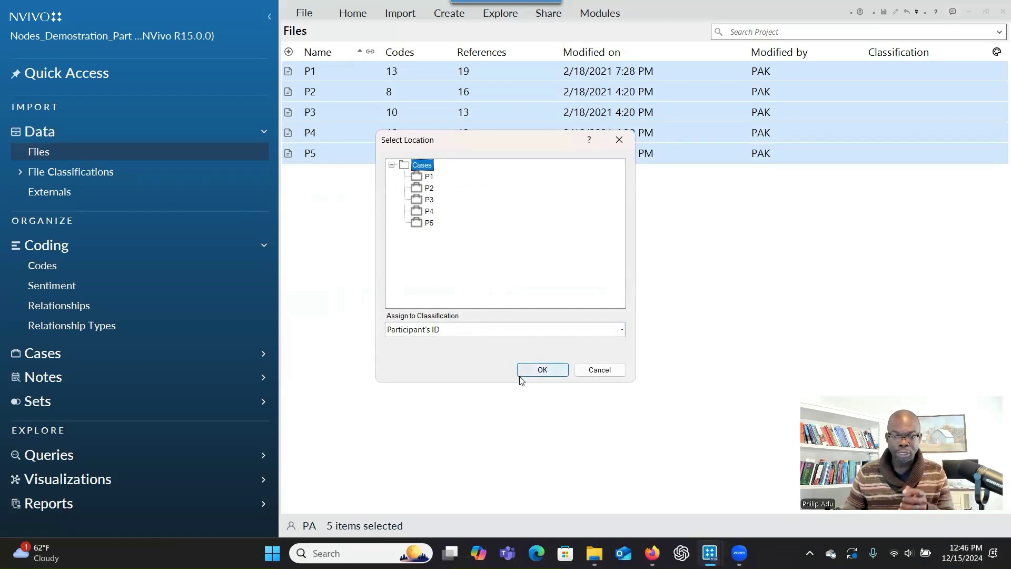
# - Choose the new cases' classification, confirm creation, and view the Cases list P1–P5
pyautogui.click(445, 331)
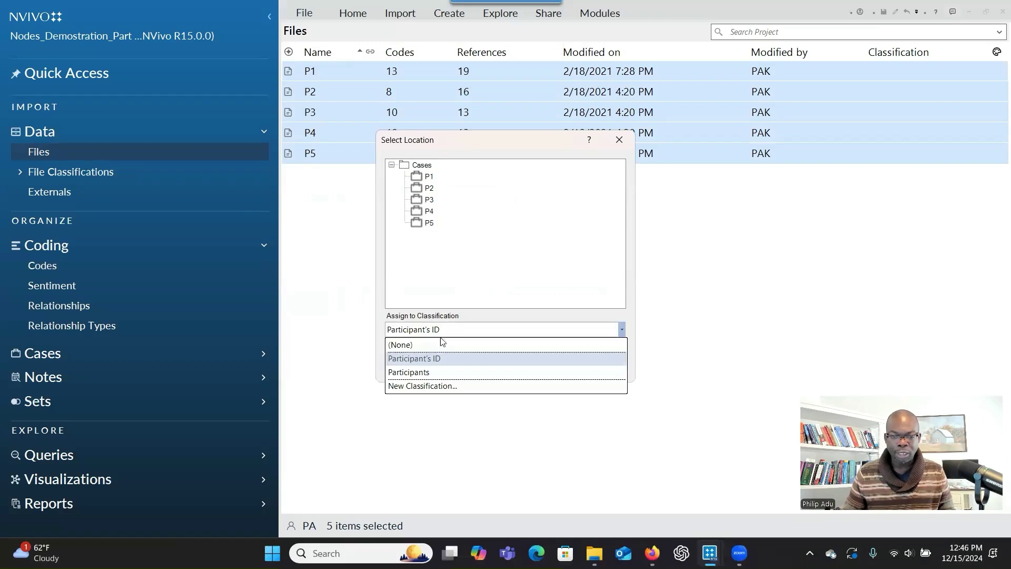
pyautogui.click(400, 342)
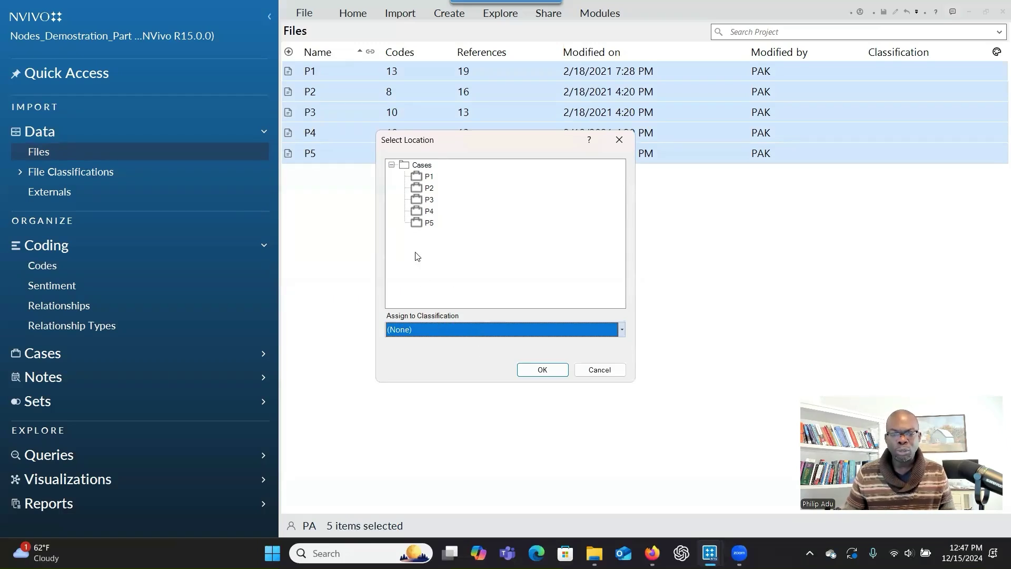
pyautogui.click(621, 140)
pyautogui.click(42, 354)
pyautogui.click(57, 375)
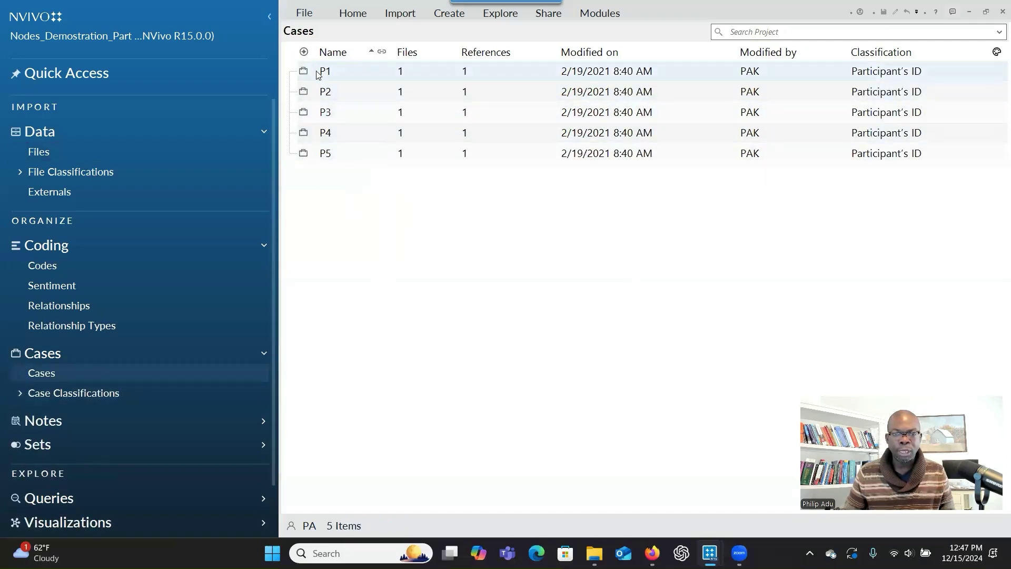
# - From the Codes list, start a framework matrix named 'Themes for research question two'
pyautogui.click(96, 269)
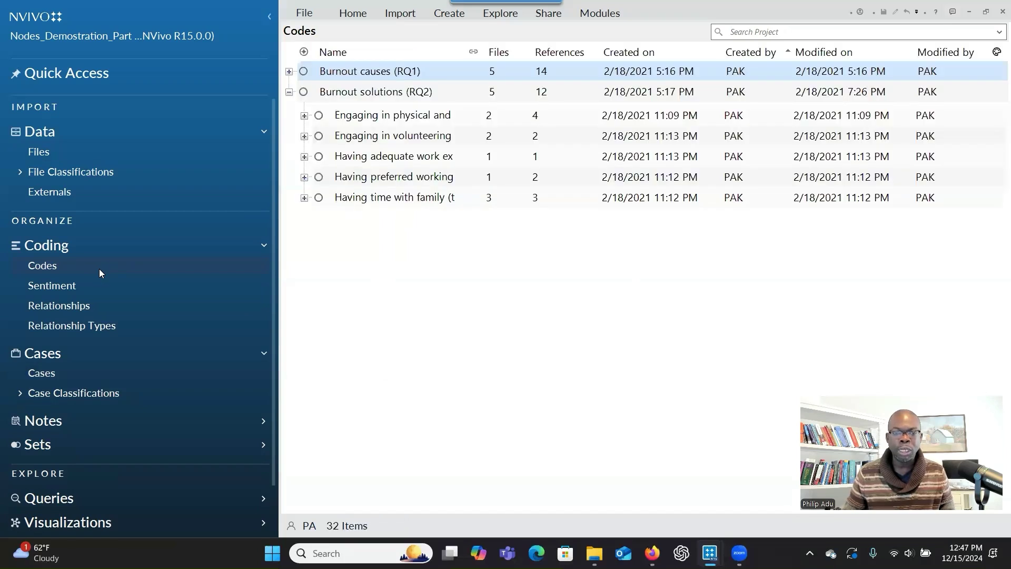
pyautogui.click(450, 14)
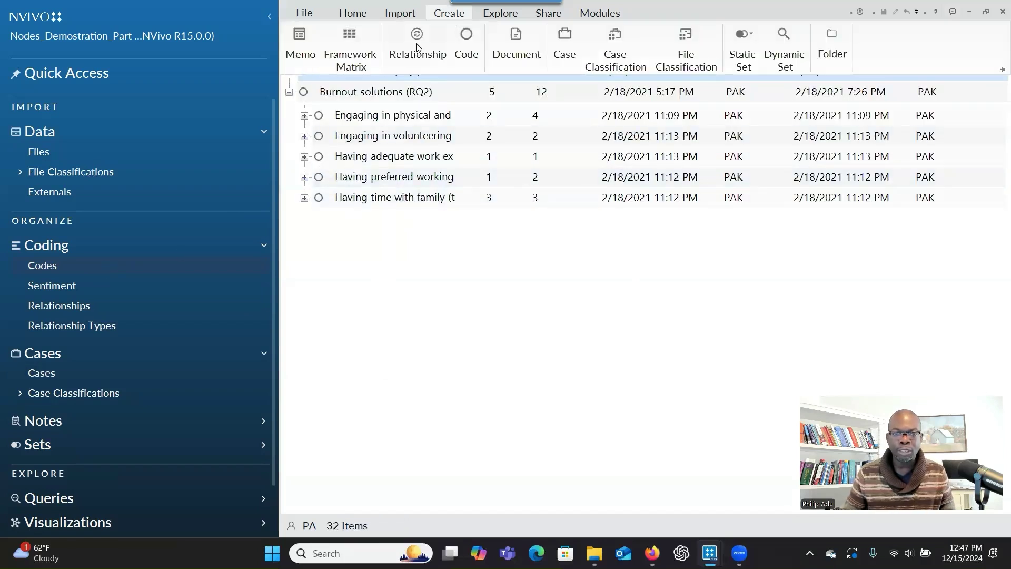
pyautogui.click(350, 64)
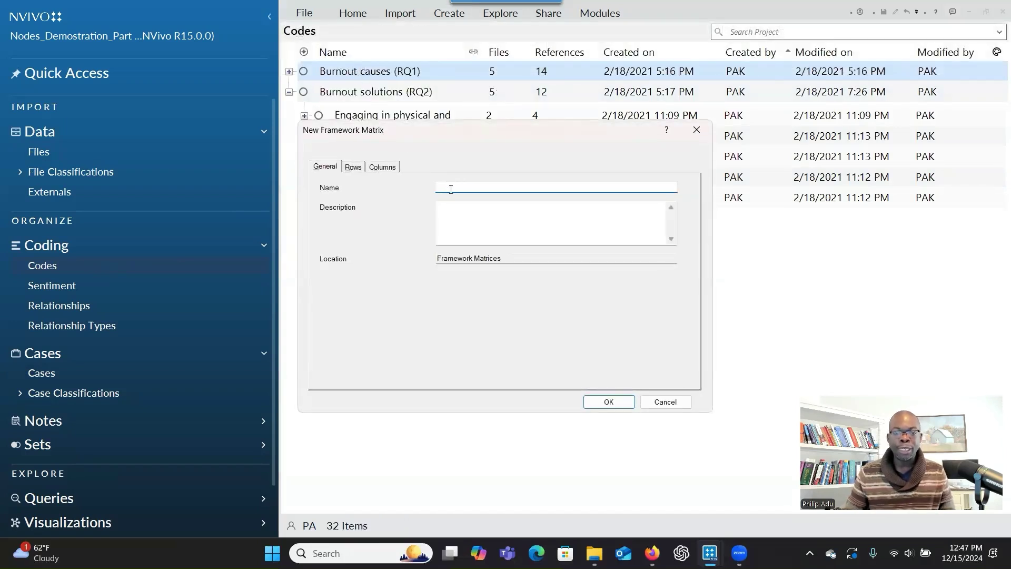
pyautogui.write('Theme')
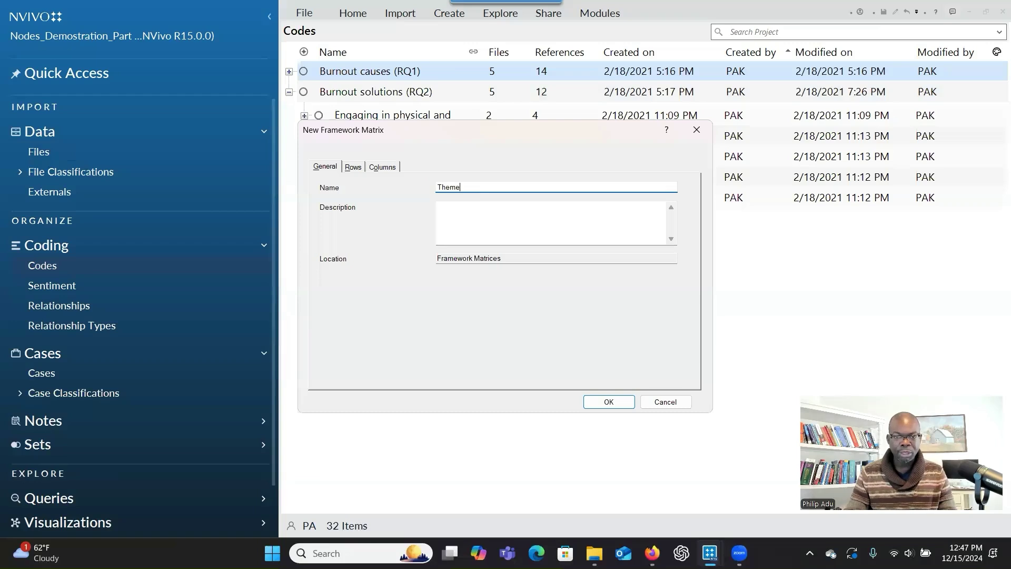
pyautogui.write('s for research question two')
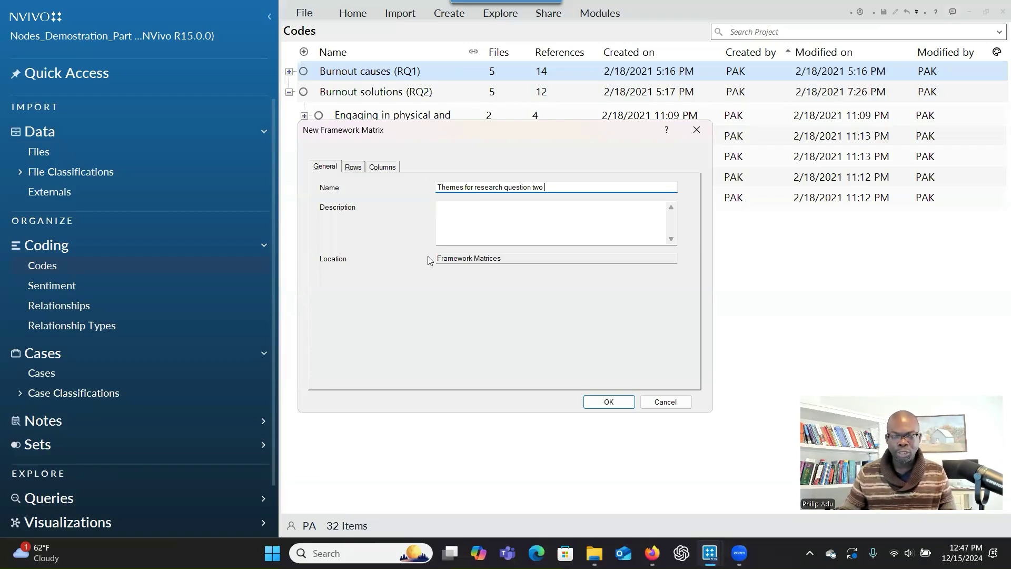
# - Set the framework matrix rows to cases P1, P2, P3, P4 and P5
pyautogui.click(354, 169)
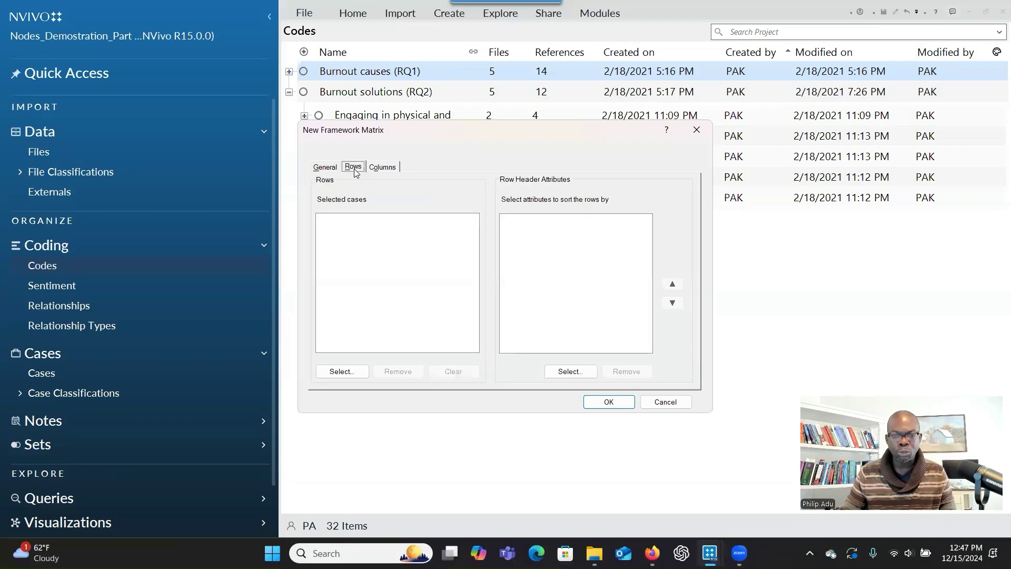
pyautogui.click(340, 373)
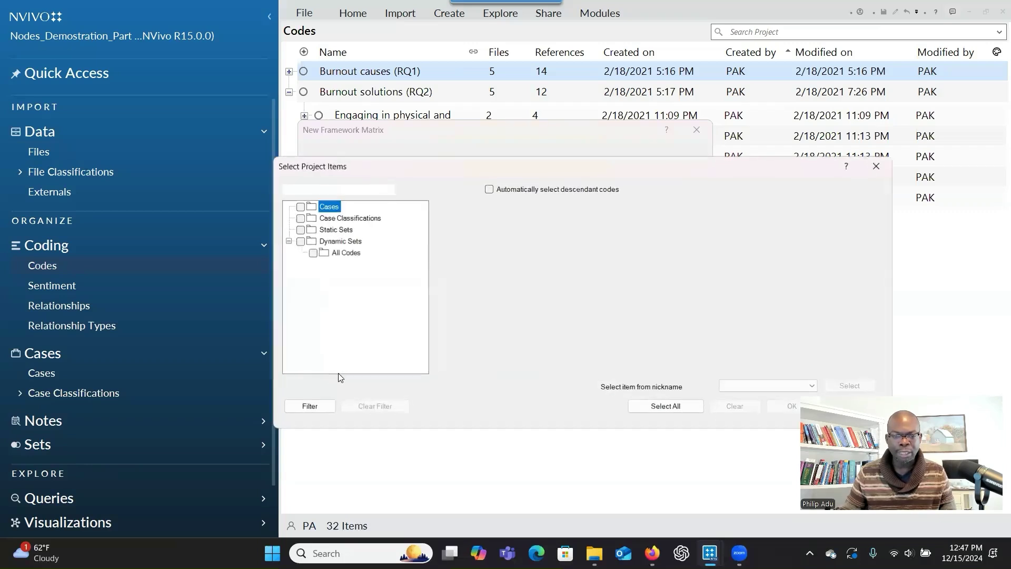
pyautogui.click(447, 217)
pyautogui.click(447, 229)
pyautogui.click(447, 240)
pyautogui.click(447, 251)
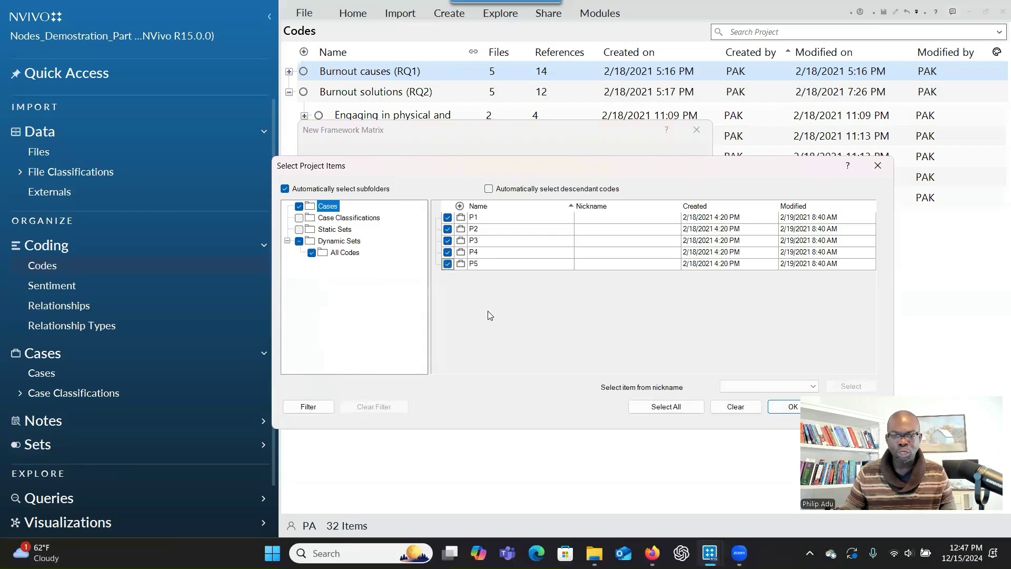
pyautogui.click(785, 408)
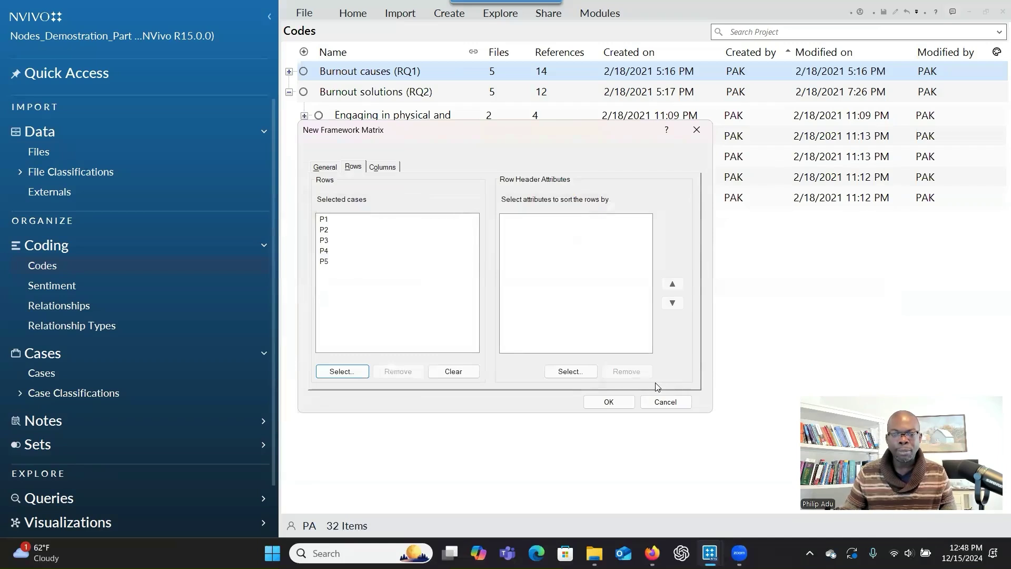
pyautogui.click(390, 169)
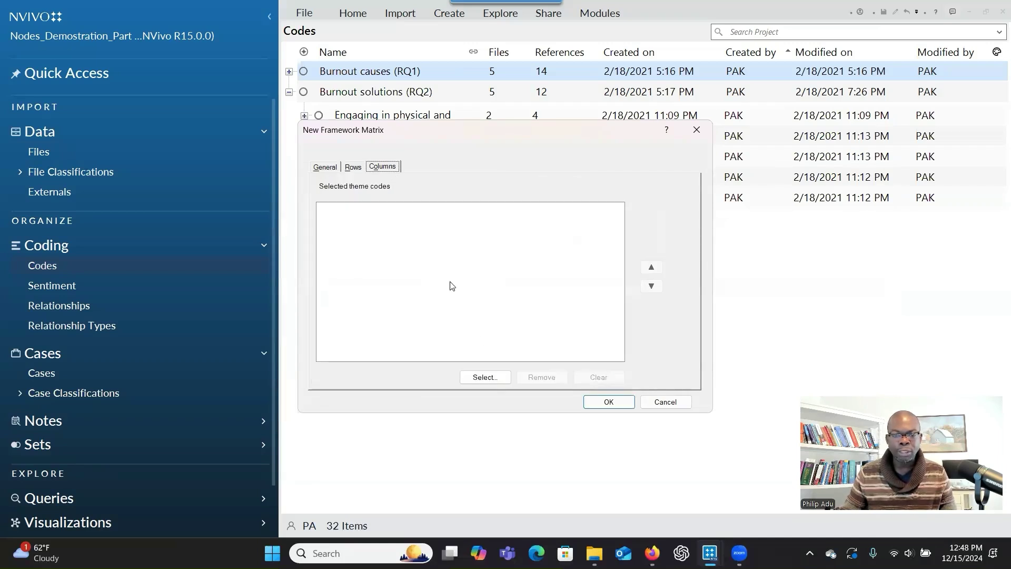
# - Use the five Burnout solutions (RQ2) themes, volunteering through family time, as columns and create the matrix
pyautogui.click(484, 377)
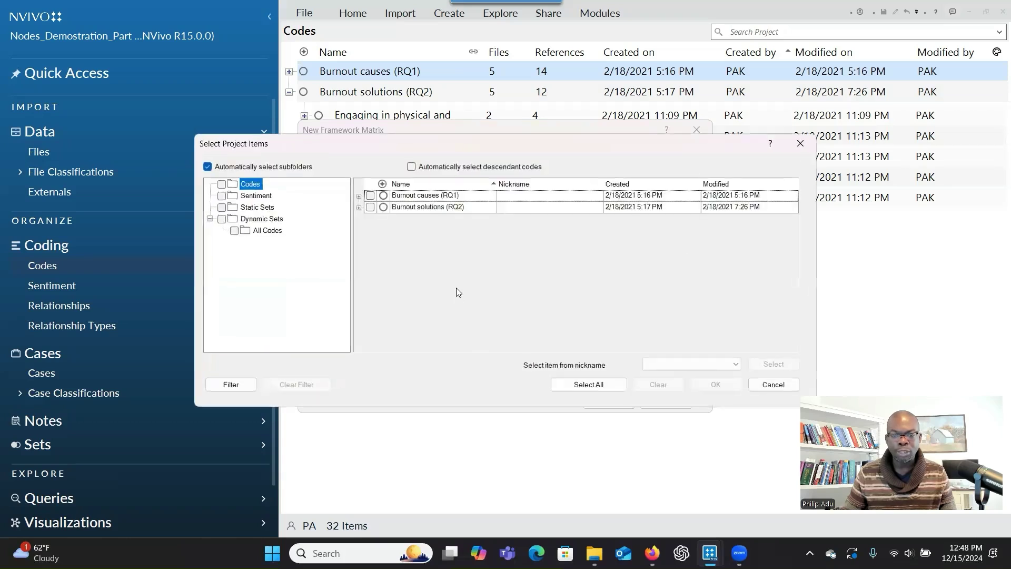
pyautogui.click(358, 208)
pyautogui.click(380, 221)
pyautogui.click(380, 233)
pyautogui.click(380, 245)
pyautogui.click(381, 257)
pyautogui.click(380, 268)
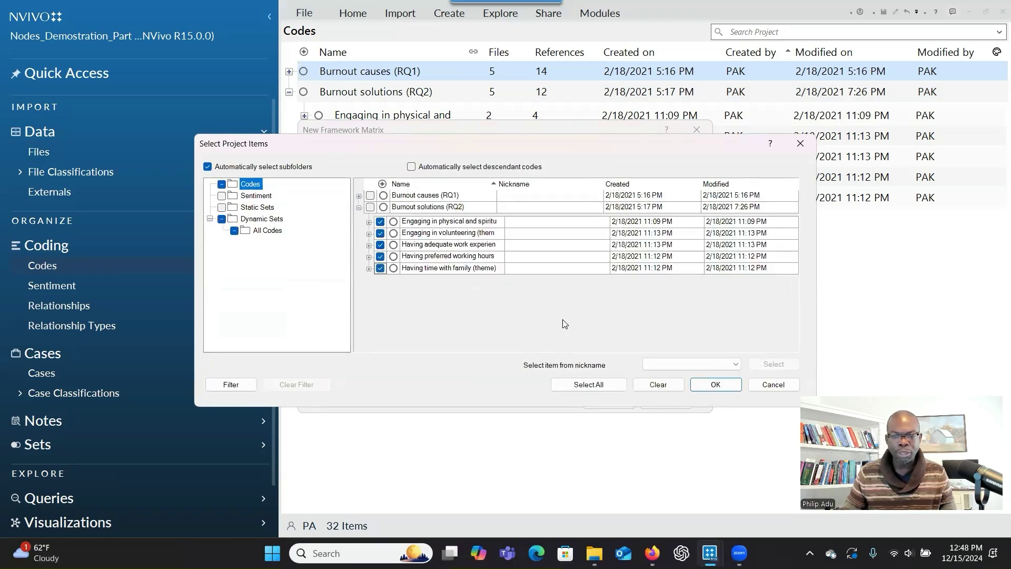
pyautogui.click(707, 385)
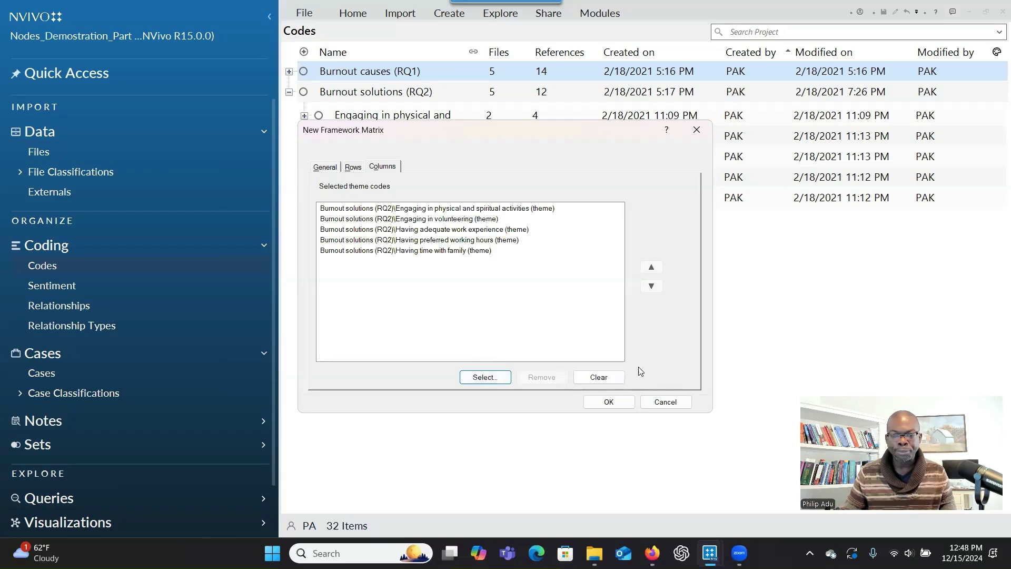
pyautogui.click(609, 401)
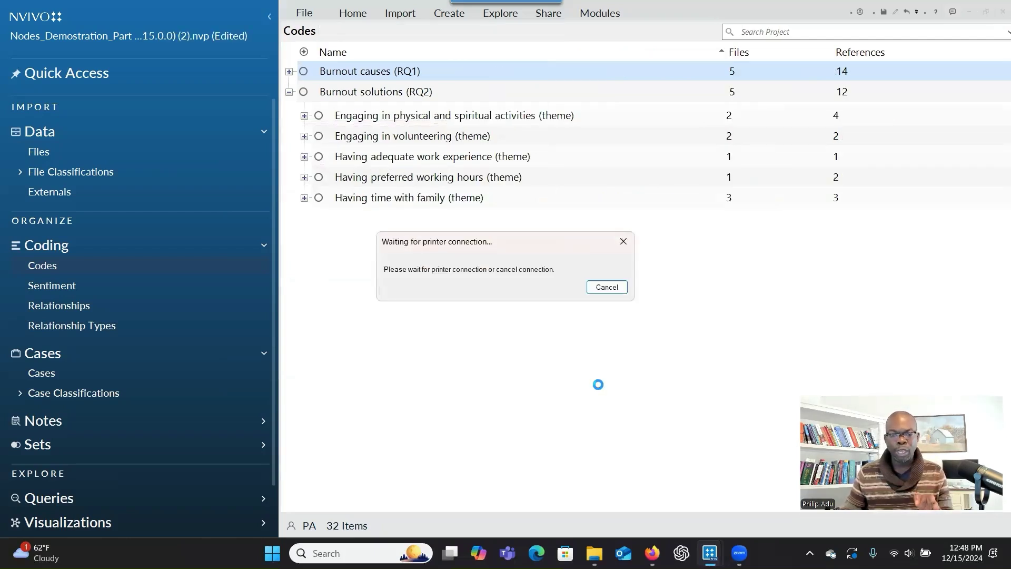
# - Dismiss the printer wait and undock the matrix into a maximized window
pyautogui.click(625, 288)
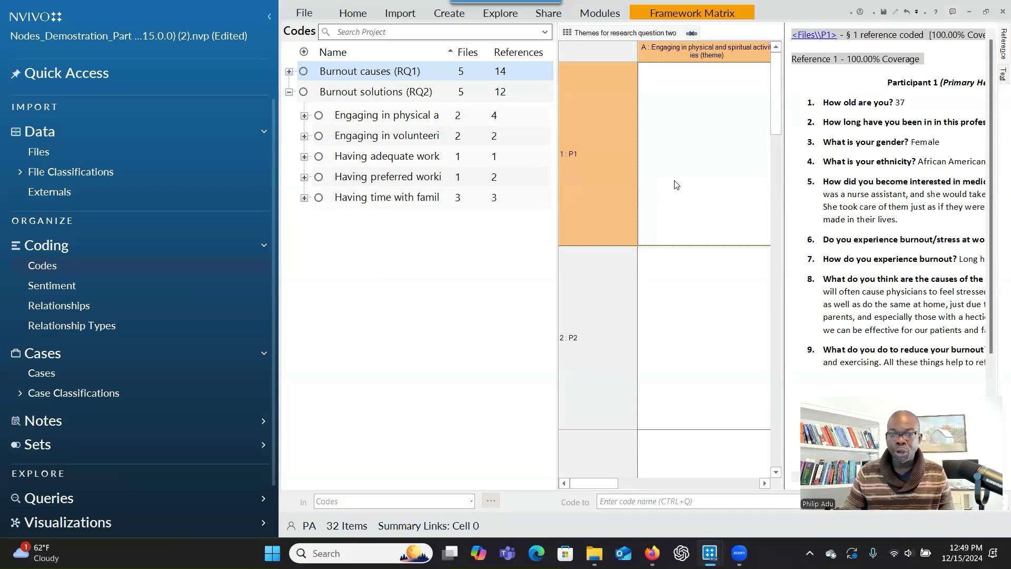
pyautogui.rightClick(602, 35)
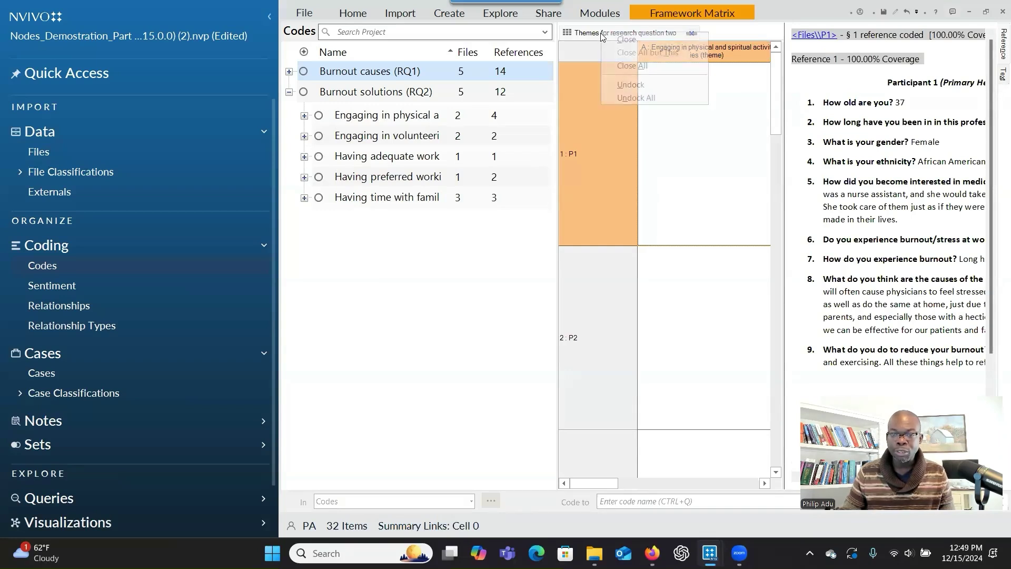
pyautogui.click(620, 85)
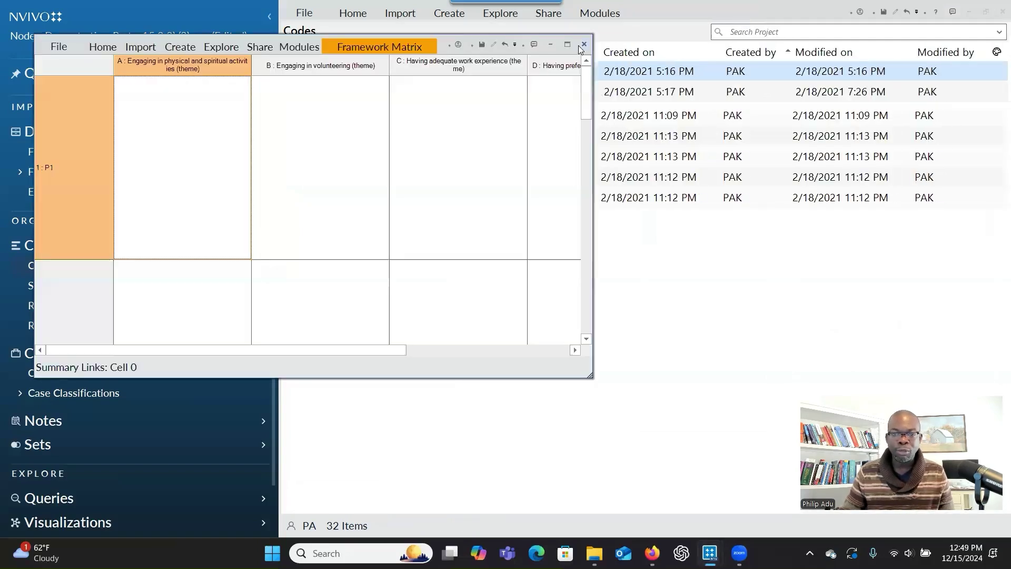
pyautogui.click(567, 45)
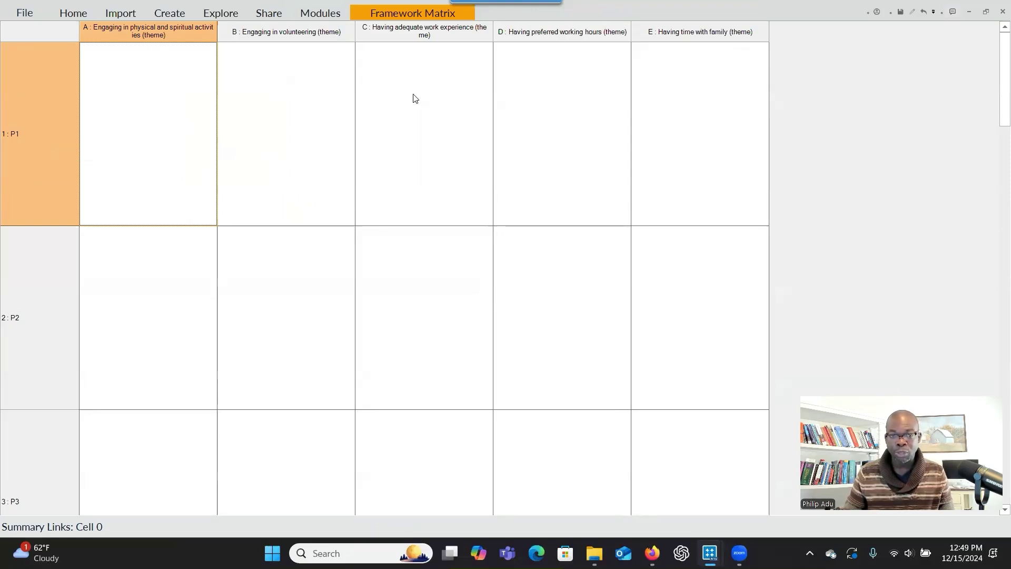
# - Auto Summarize the participants' coded text into the matrix cells
pyautogui.click(393, 15)
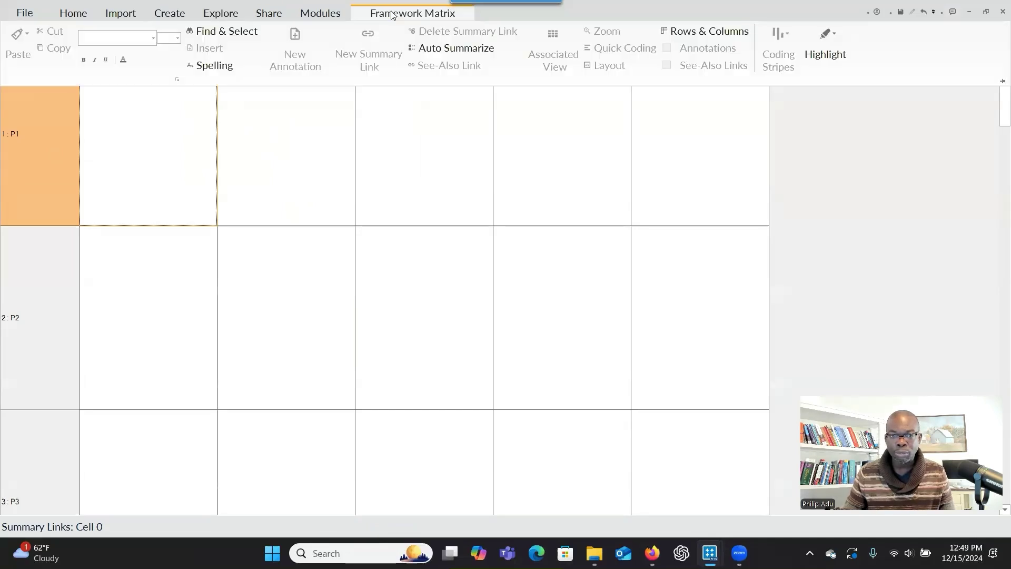
pyautogui.click(444, 64)
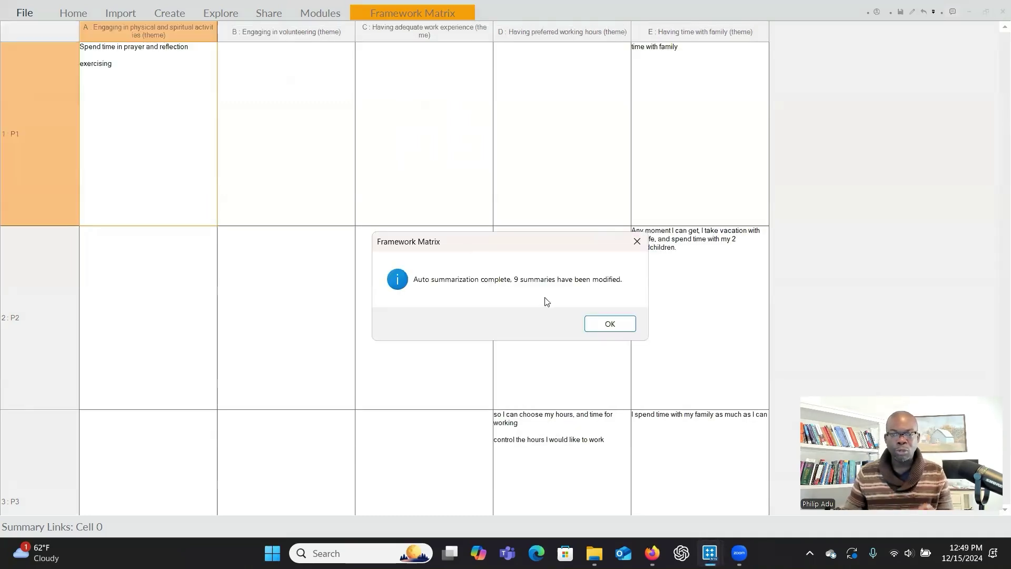
pyautogui.press('Return')
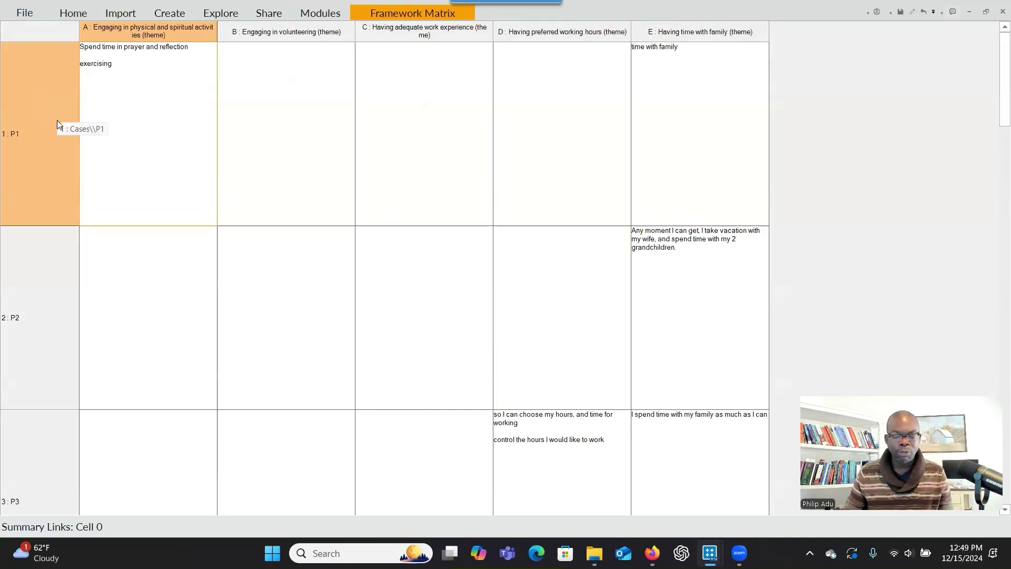
# - Review P1's summaries, including the Having time with family cell
pyautogui.click(111, 56)
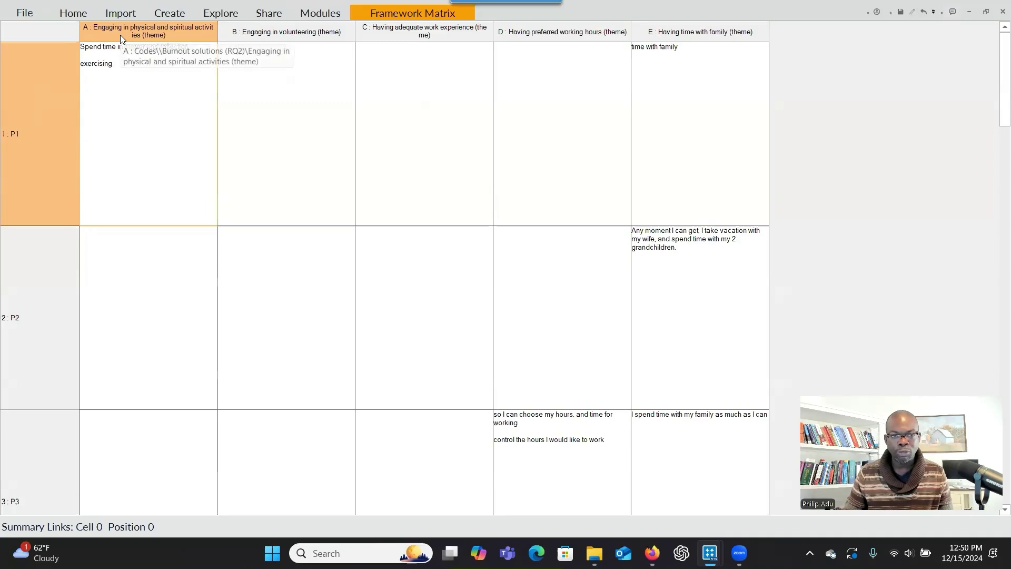
pyautogui.click(666, 60)
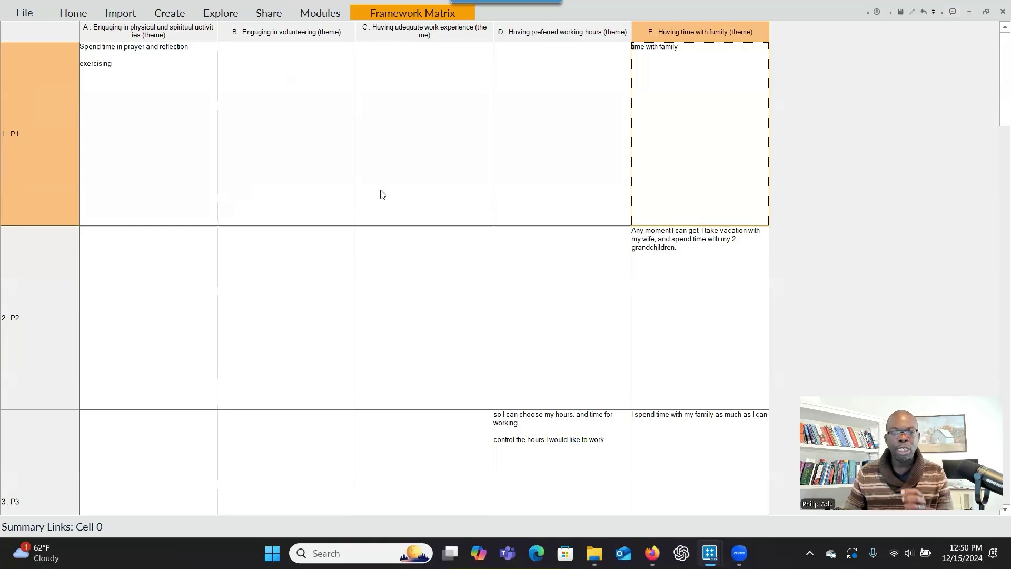
pyautogui.rightClick(428, 159)
# - Export the matrix as MS Excel (*.xlsx) named 'Themes for research question two'
pyautogui.click(454, 164)
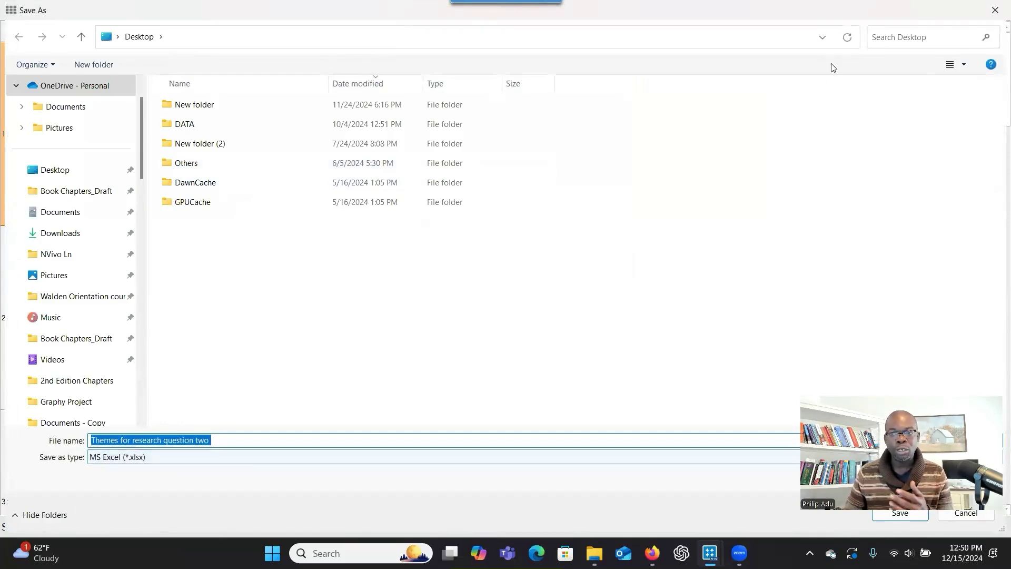
pyautogui.click(995, 11)
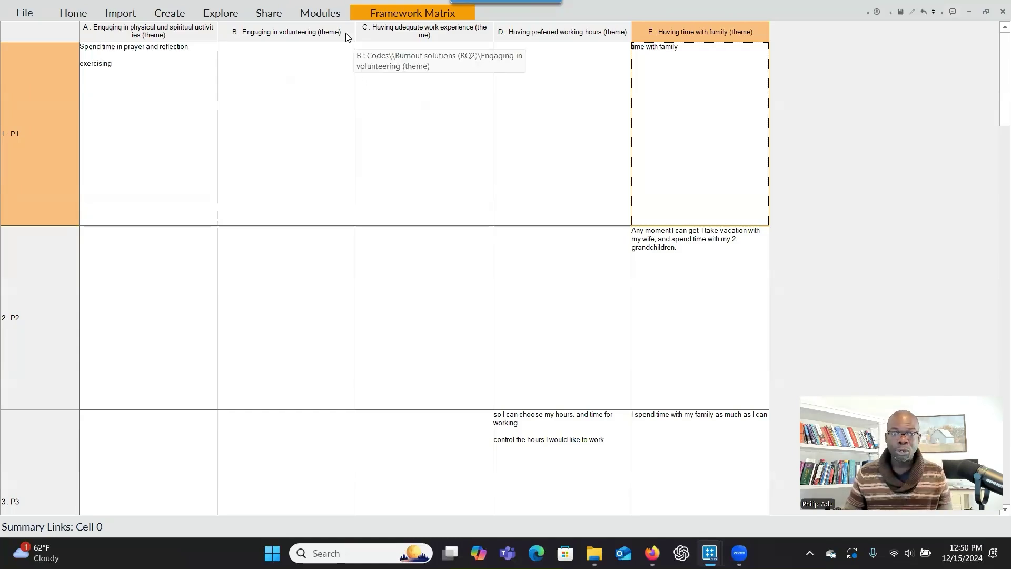
# - Close the framework matrix window and return to the Cases list
pyautogui.click(997, 11)
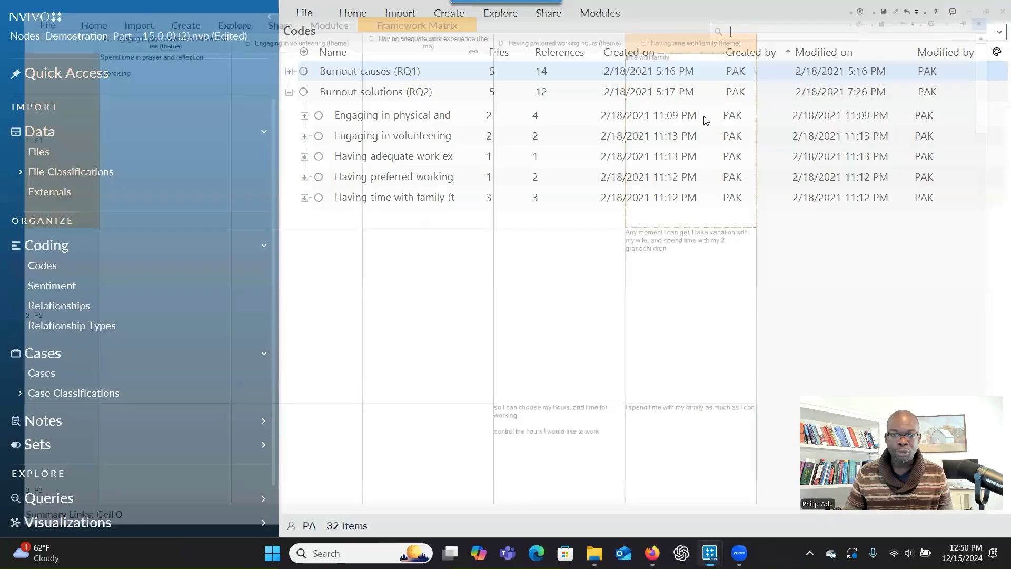
pyautogui.click(102, 377)
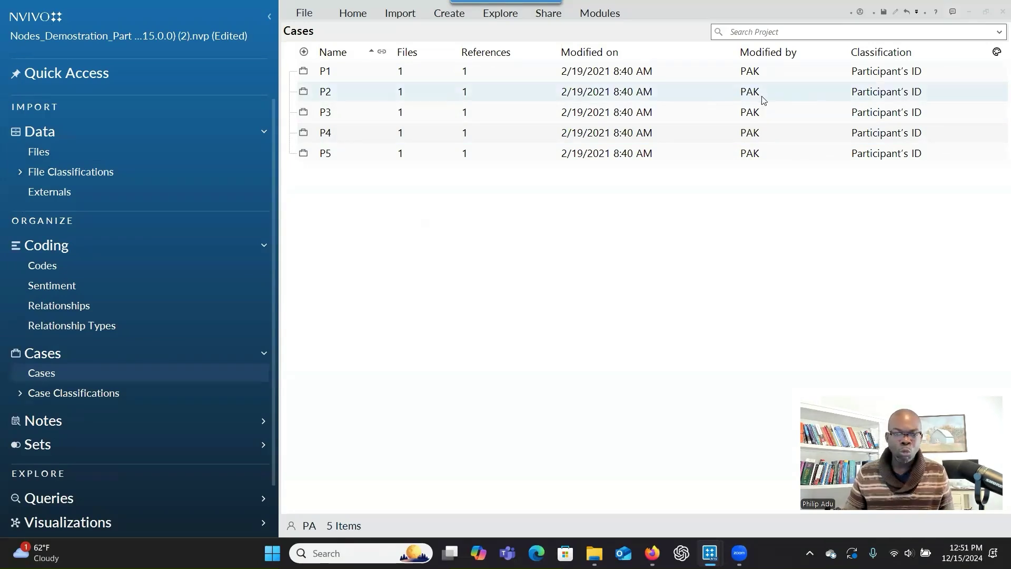
# - Create a new case 'Female' that aggregates coding from its children
pyautogui.rightClick(341, 194)
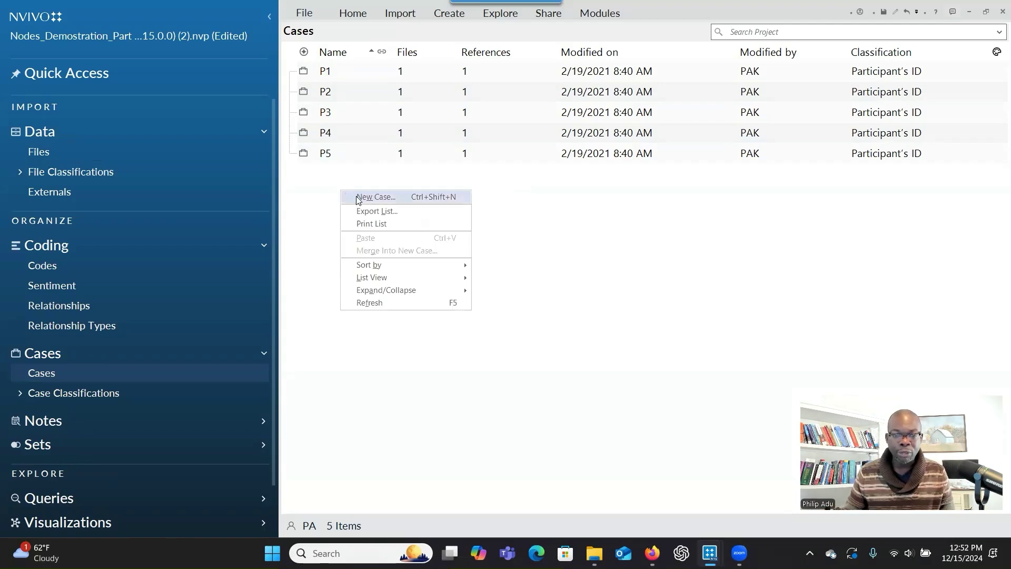
pyautogui.click(358, 198)
pyautogui.write('Female')
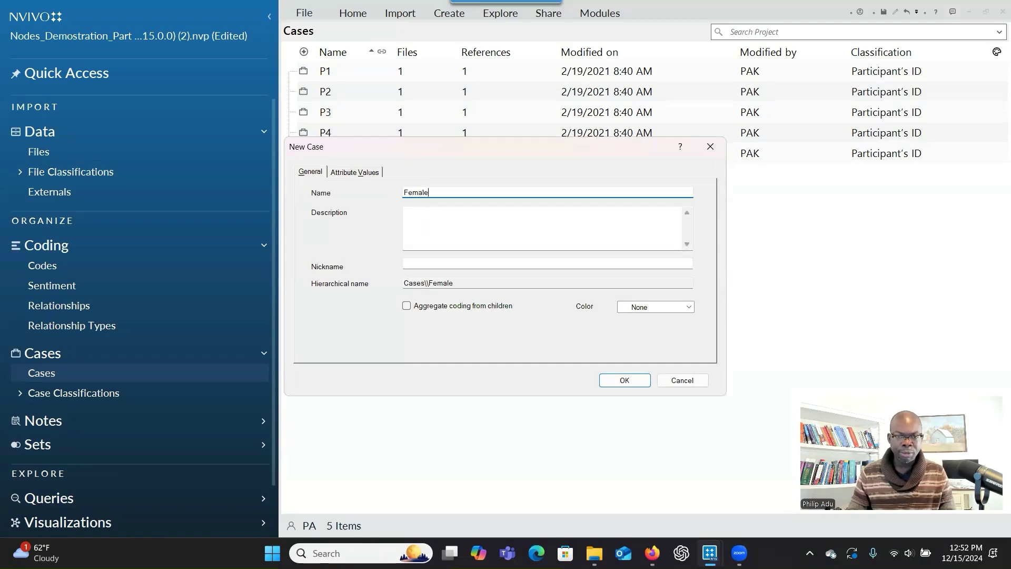
pyautogui.click(407, 306)
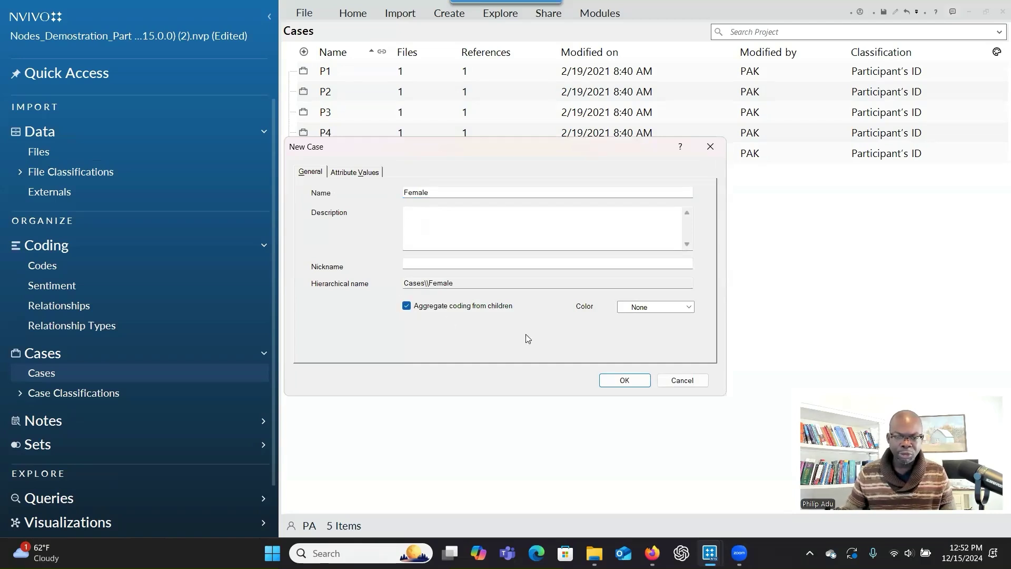
pyautogui.click(606, 379)
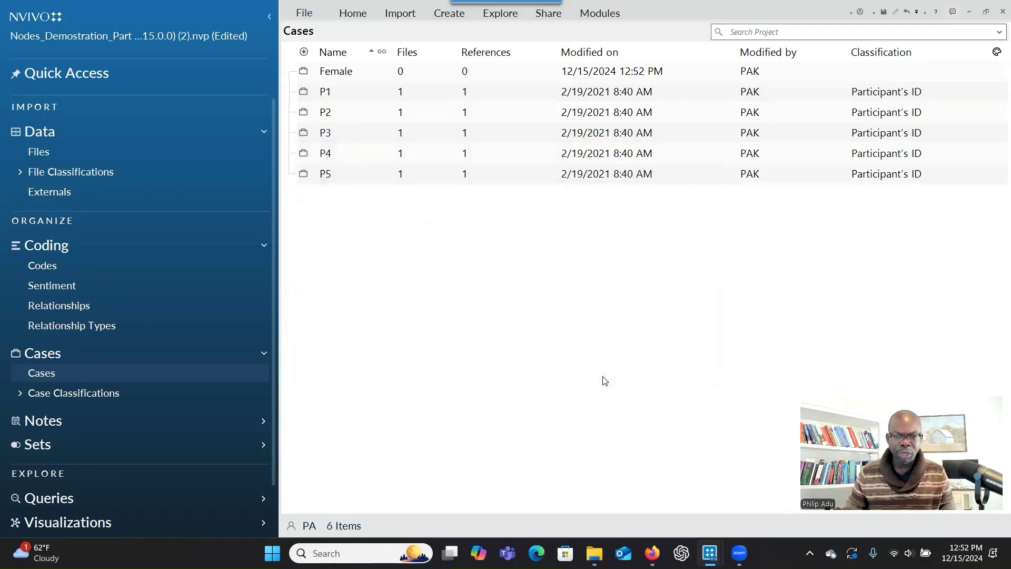
# - Create a new case 'Male' that also aggregates coding from its children, then select P1
pyautogui.rightClick(378, 240)
pyautogui.click(408, 247)
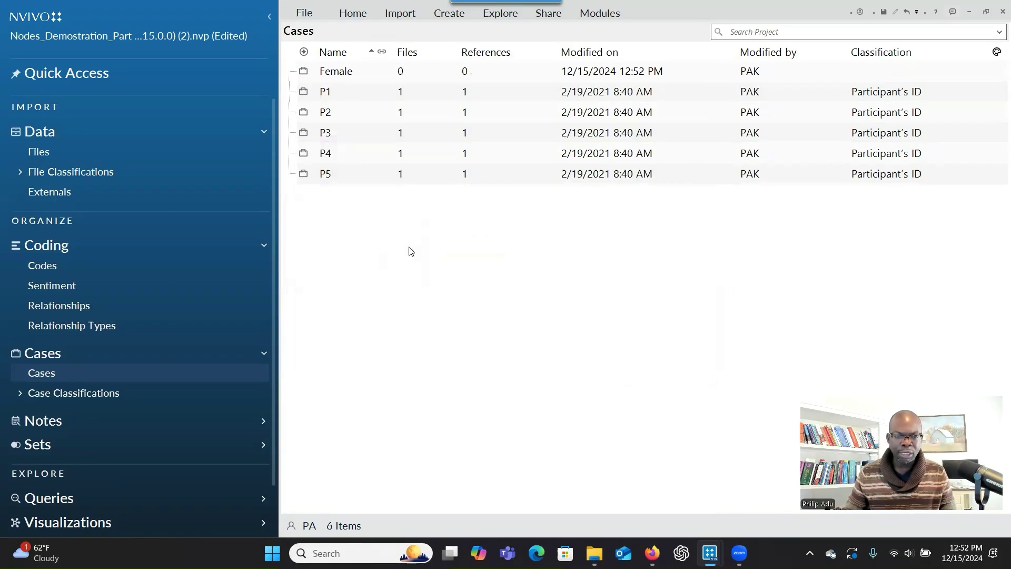
pyautogui.write('Male')
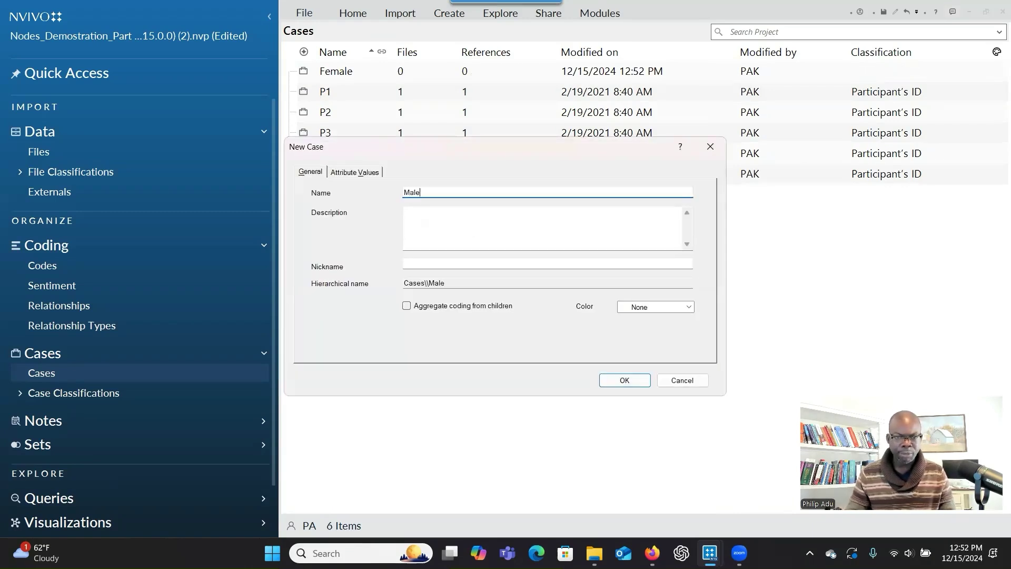
pyautogui.click(406, 306)
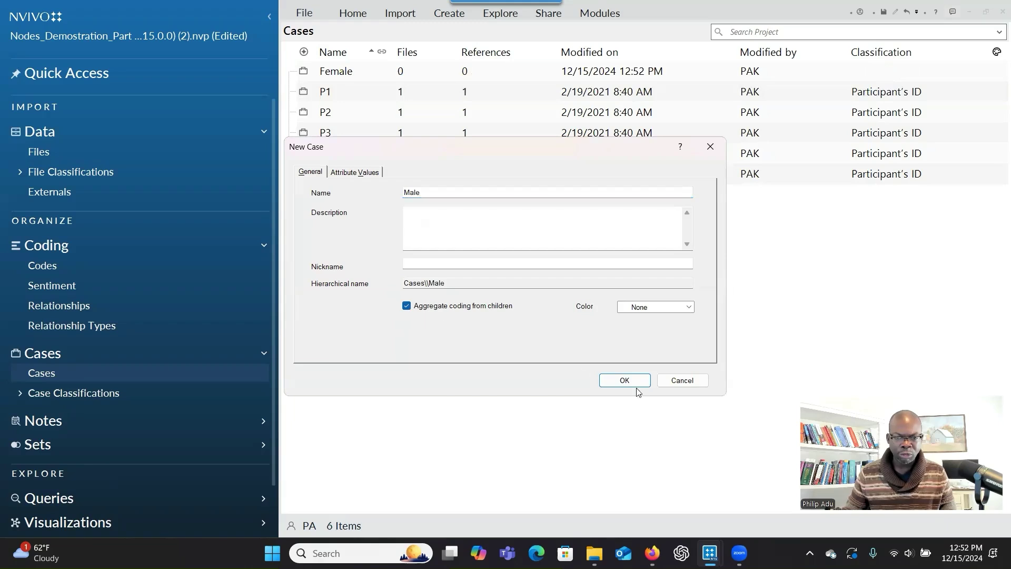
pyautogui.click(634, 385)
pyautogui.click(342, 110)
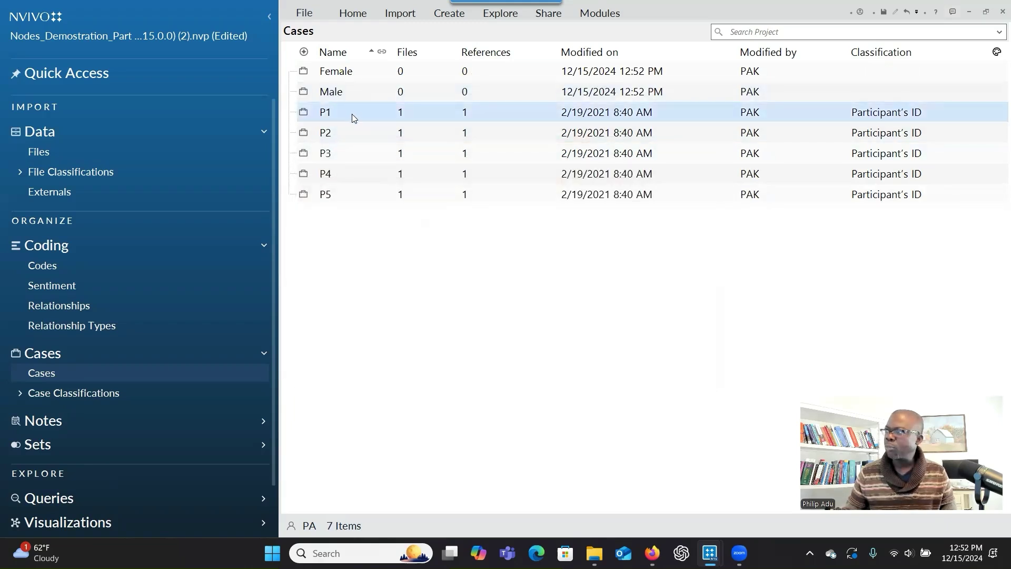
# - Nest cases P2 and P3 under Male, and P4 and P5 under Female with P1
pyautogui.moveTo(355, 116); pyautogui.dragTo(350, 82)
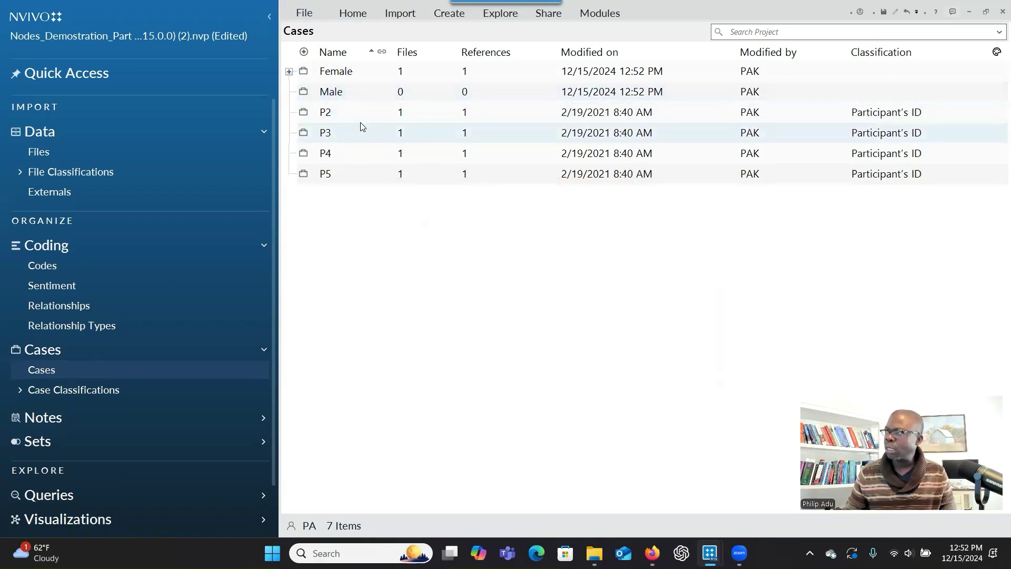
pyautogui.moveTo(363, 113); pyautogui.dragTo(355, 95)
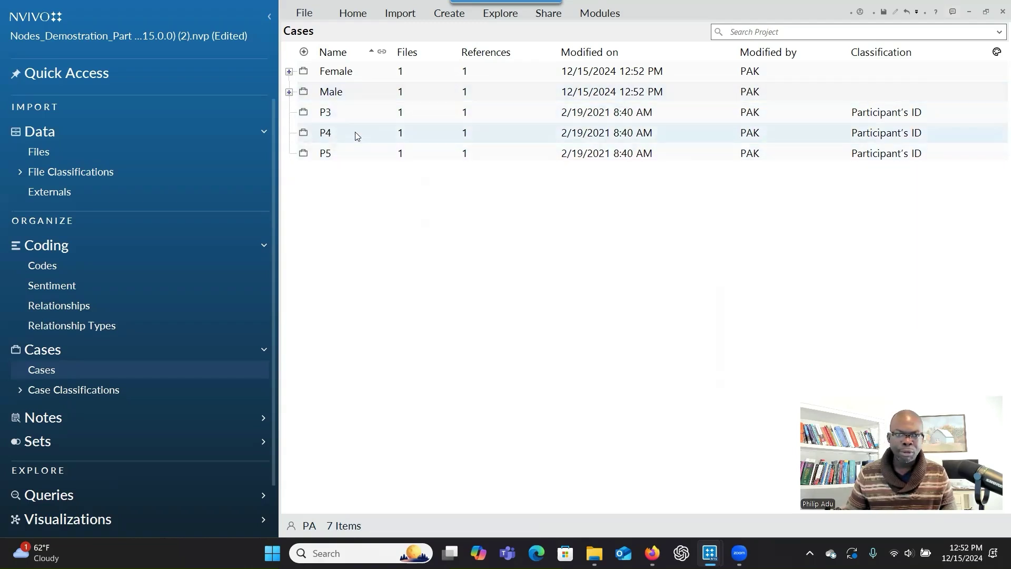
pyautogui.moveTo(373, 116); pyautogui.dragTo(344, 74)
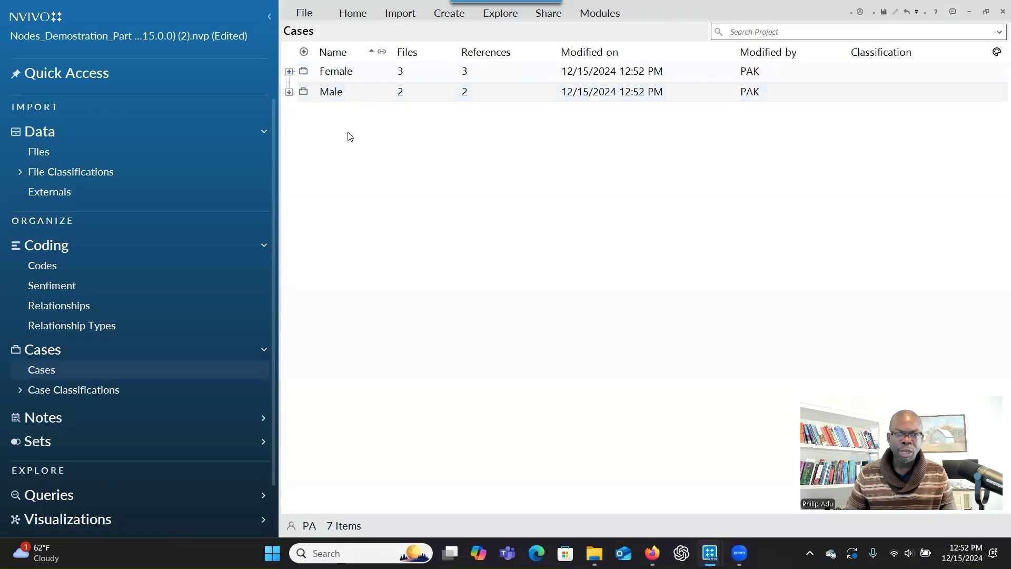
# - Expand the Female and Male groups to check their participants, then collapse both
pyautogui.click(289, 72)
pyautogui.click(289, 160)
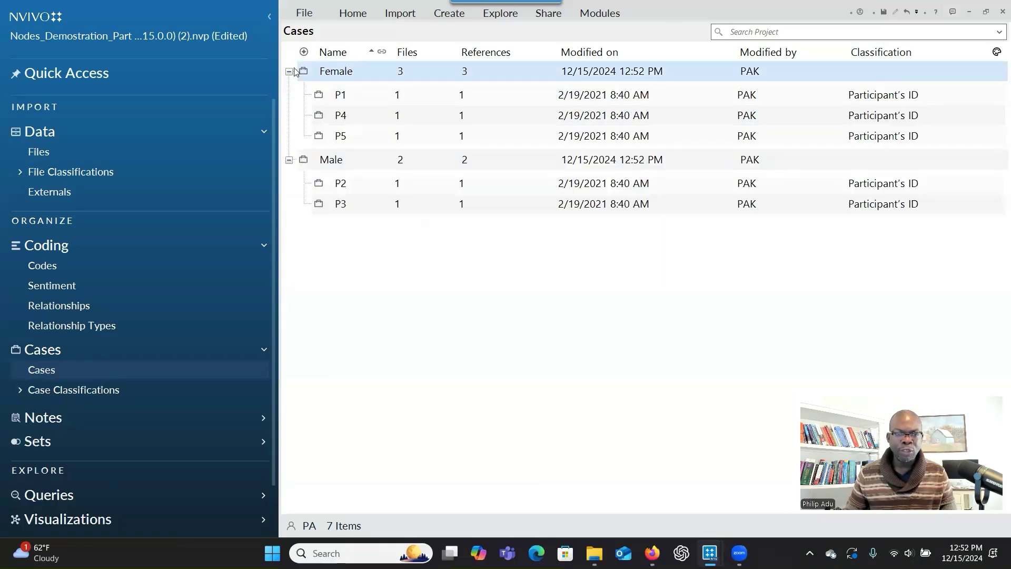
pyautogui.click(289, 71)
pyautogui.click(289, 92)
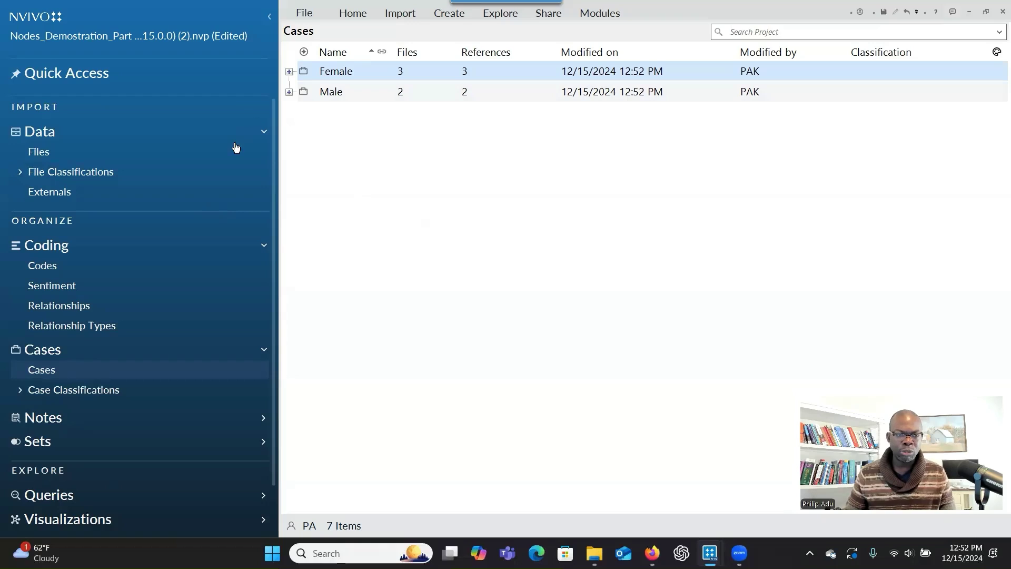
# - Start a framework matrix named 'Gender and RQ1 themes' with Female and Male as rows
pyautogui.click(448, 13)
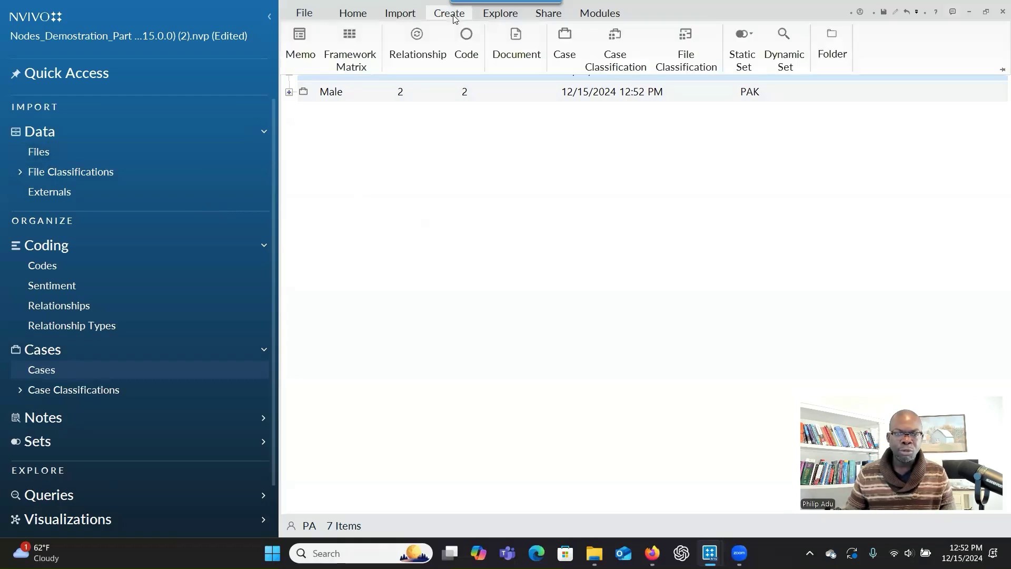
pyautogui.click(372, 67)
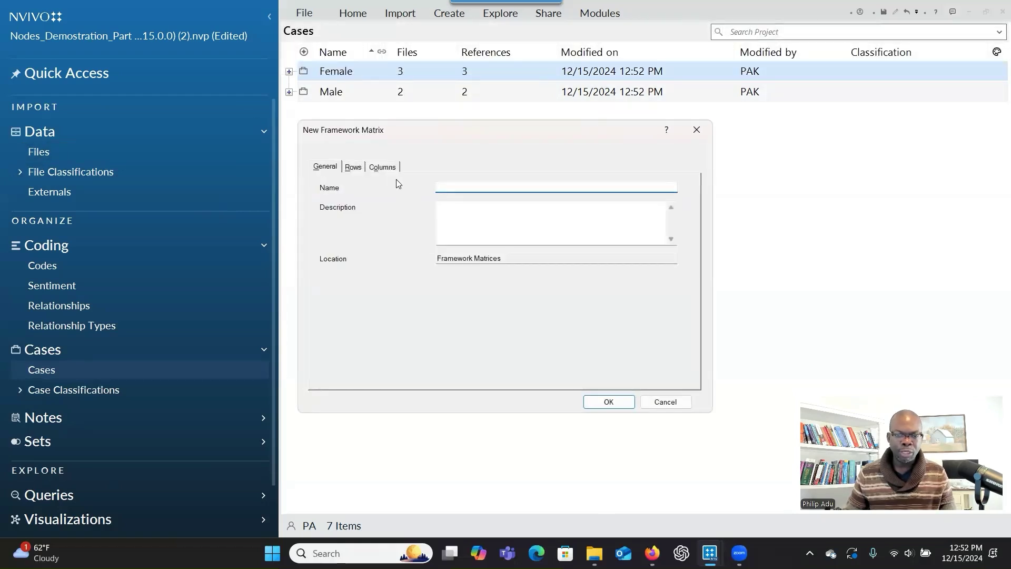
pyautogui.write('Gender')
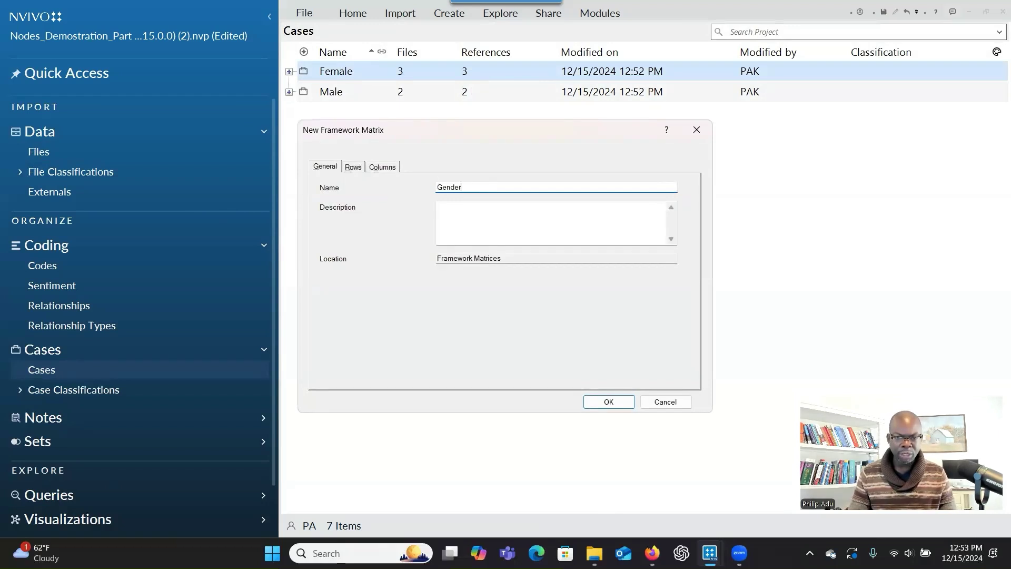
pyautogui.write(' and RE')
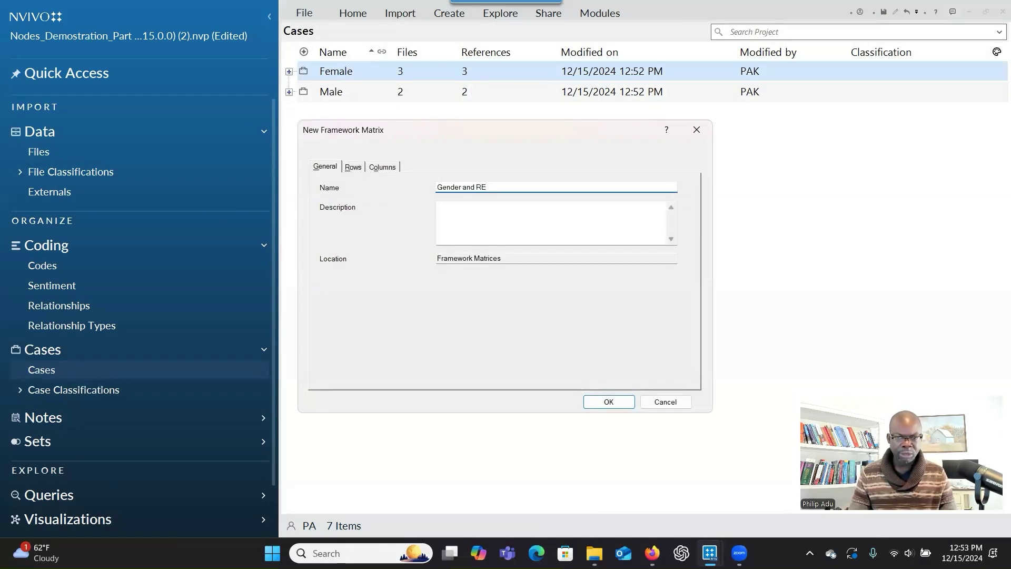
pyautogui.press('BackSpace')
pyautogui.write('Q1 themes')
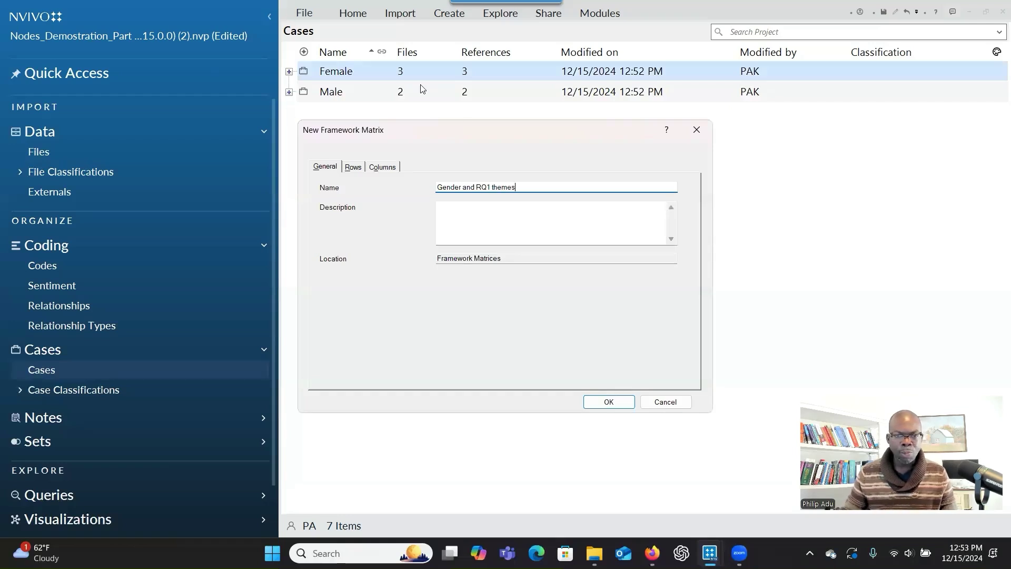
pyautogui.click(353, 166)
pyautogui.click(341, 372)
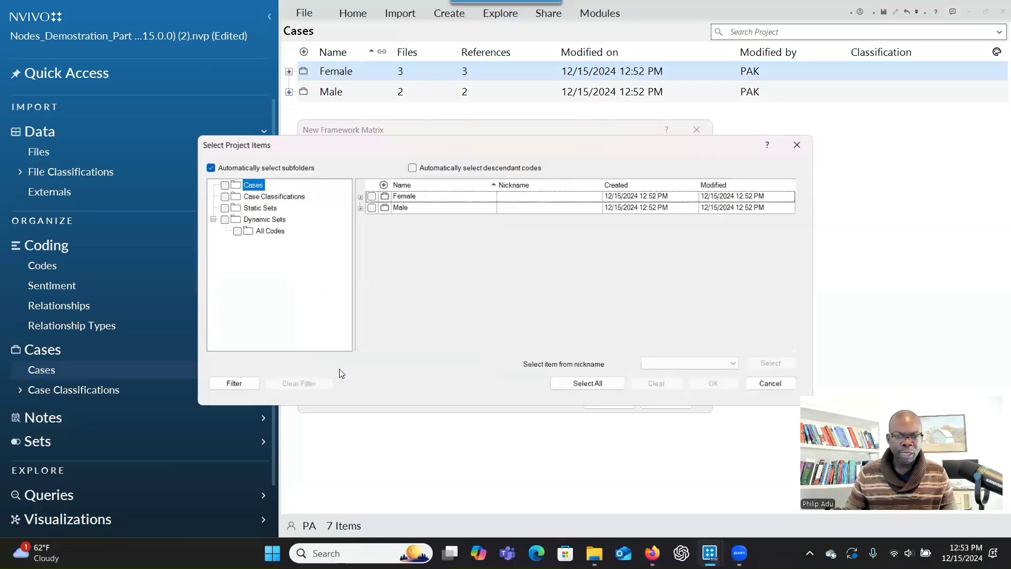
pyautogui.click(371, 195)
pyautogui.click(370, 207)
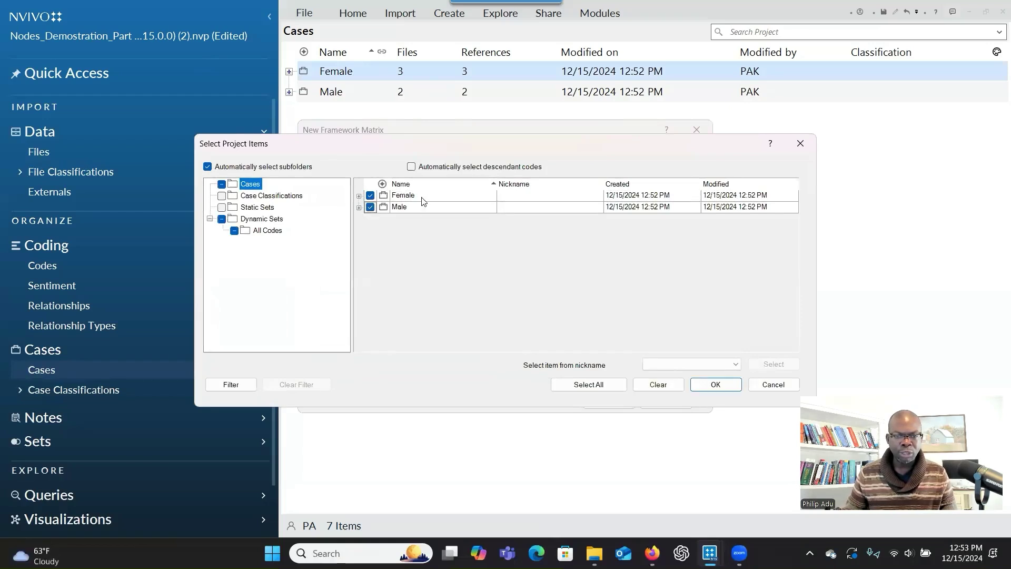
pyautogui.click(730, 388)
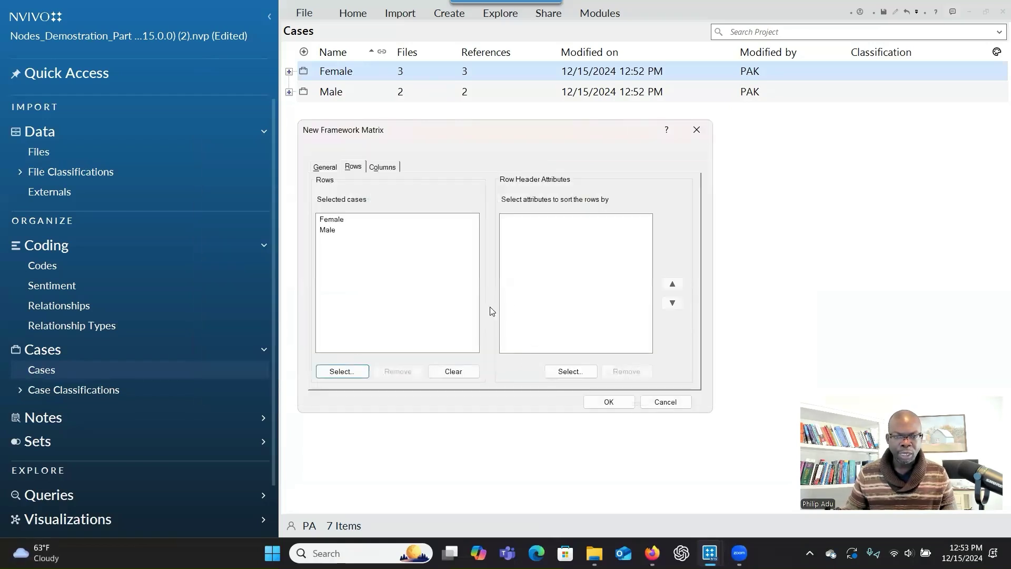
# - Add the four Burnout causes (RQ1) themes as columns and create the matrix
pyautogui.click(392, 168)
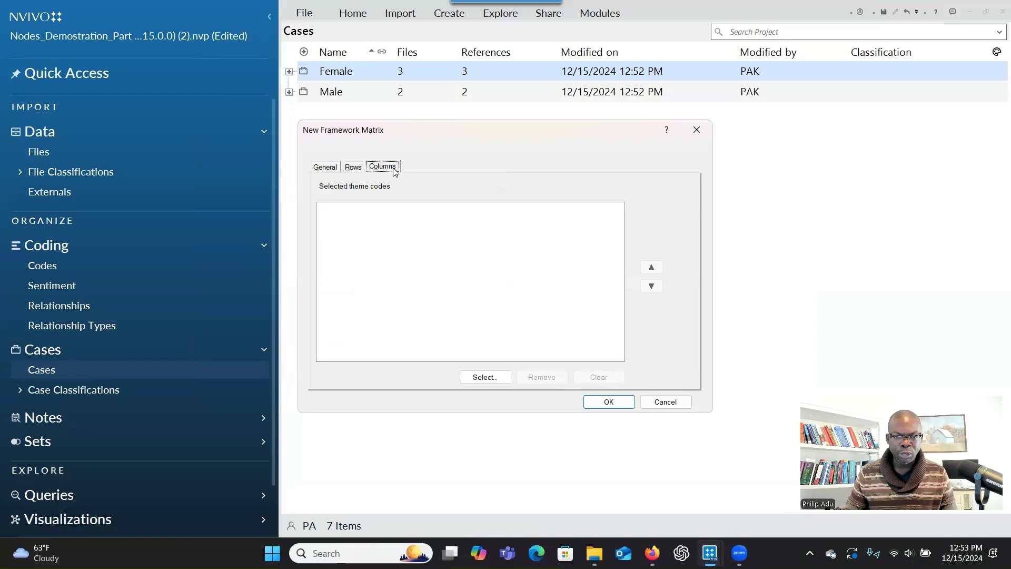
pyautogui.click(490, 371)
pyautogui.click(358, 195)
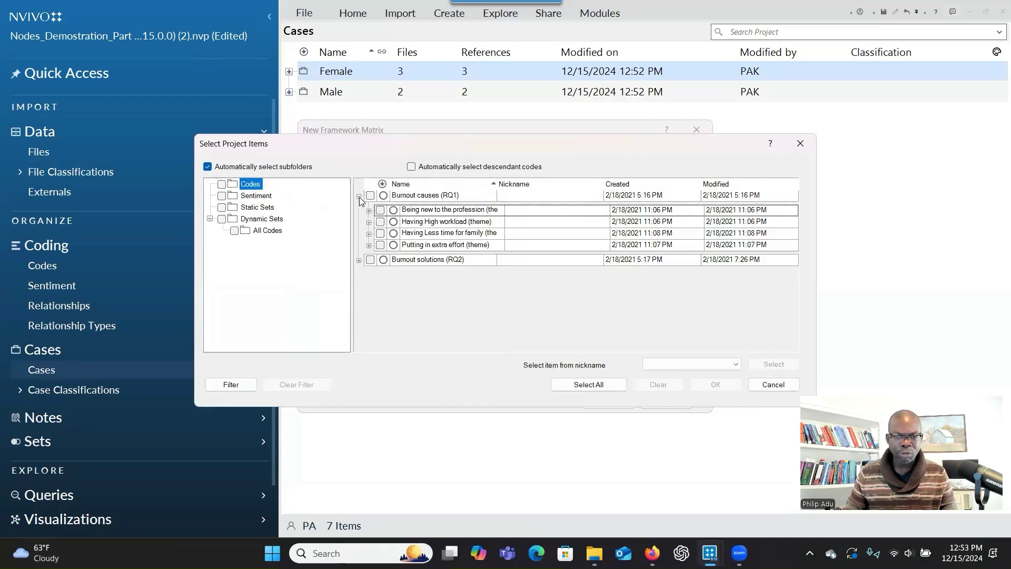
pyautogui.click(380, 210)
pyautogui.click(381, 221)
pyautogui.click(381, 233)
pyautogui.click(380, 244)
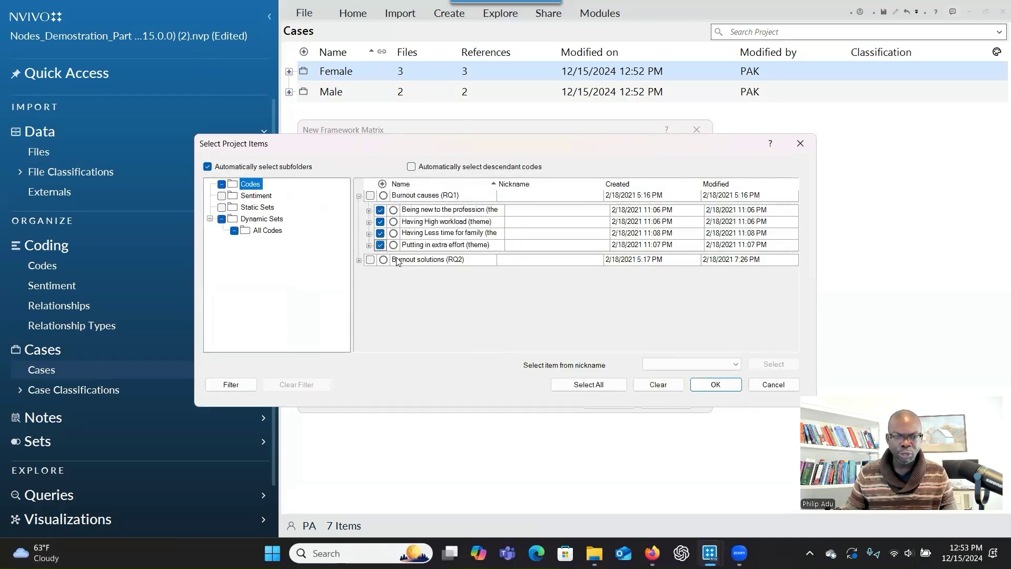
pyautogui.click(701, 393)
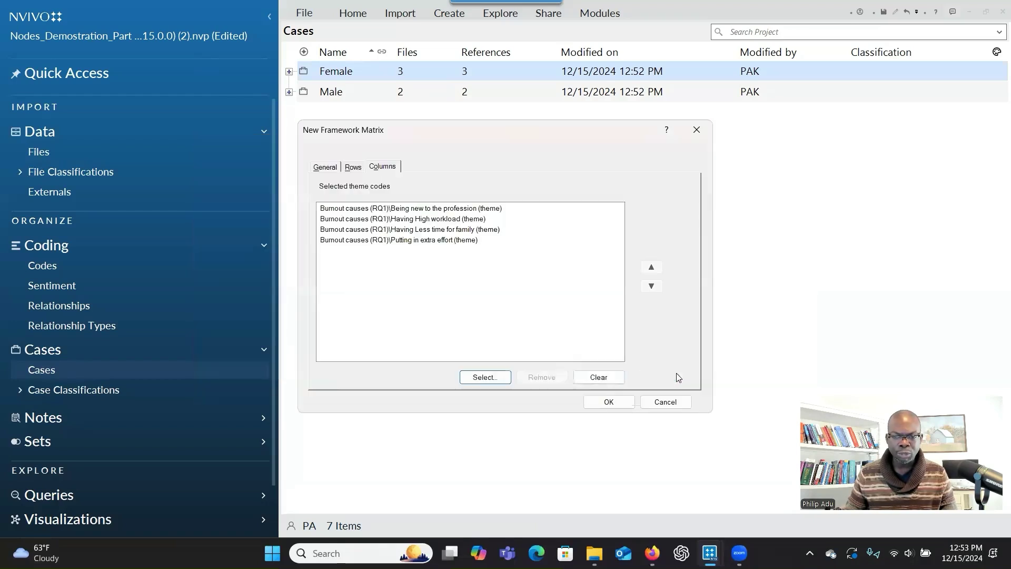
pyautogui.click(597, 402)
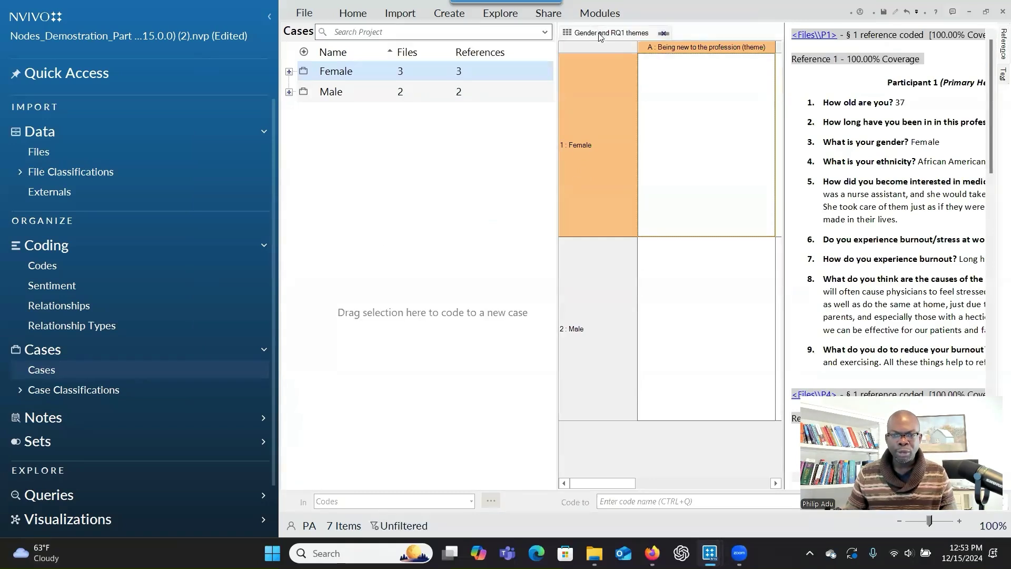
# - Undock the Gender and RQ1 themes matrix into its own maximized window
pyautogui.rightClick(599, 35)
pyautogui.click(619, 85)
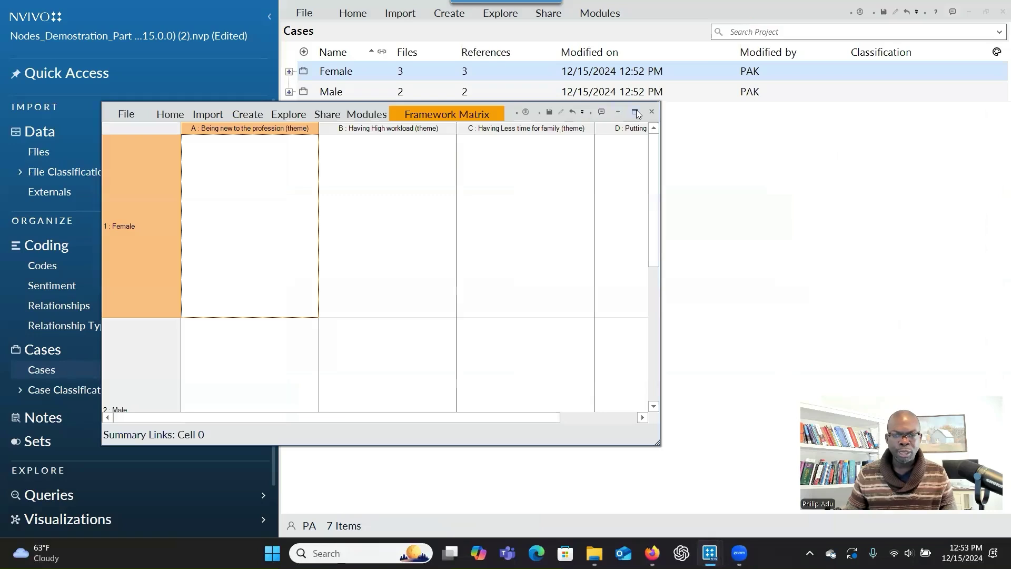
pyautogui.click(635, 113)
# - Auto Summarize the coded content into the matrix cells and dismiss the completion message
pyautogui.click(428, 16)
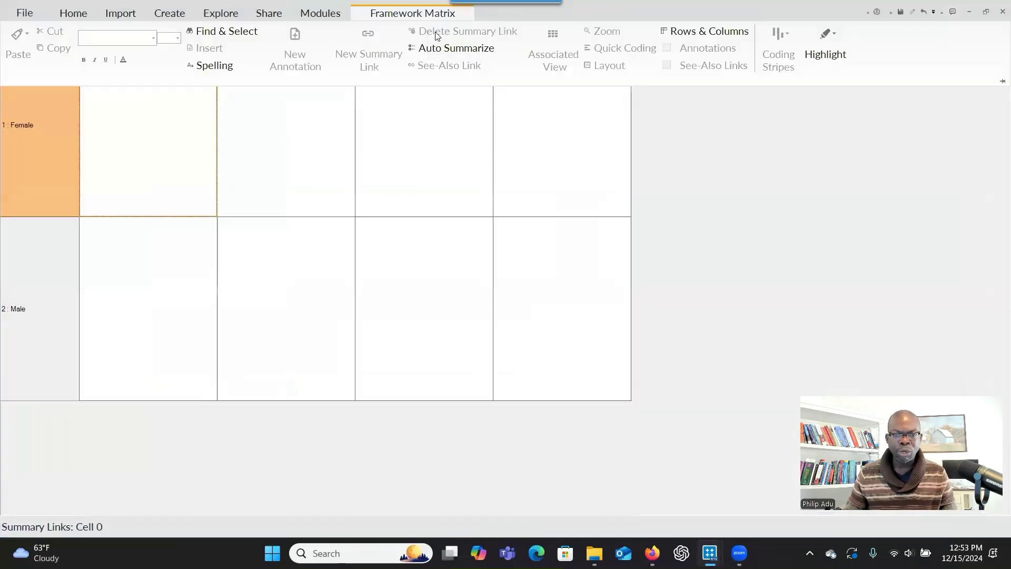
pyautogui.click(446, 47)
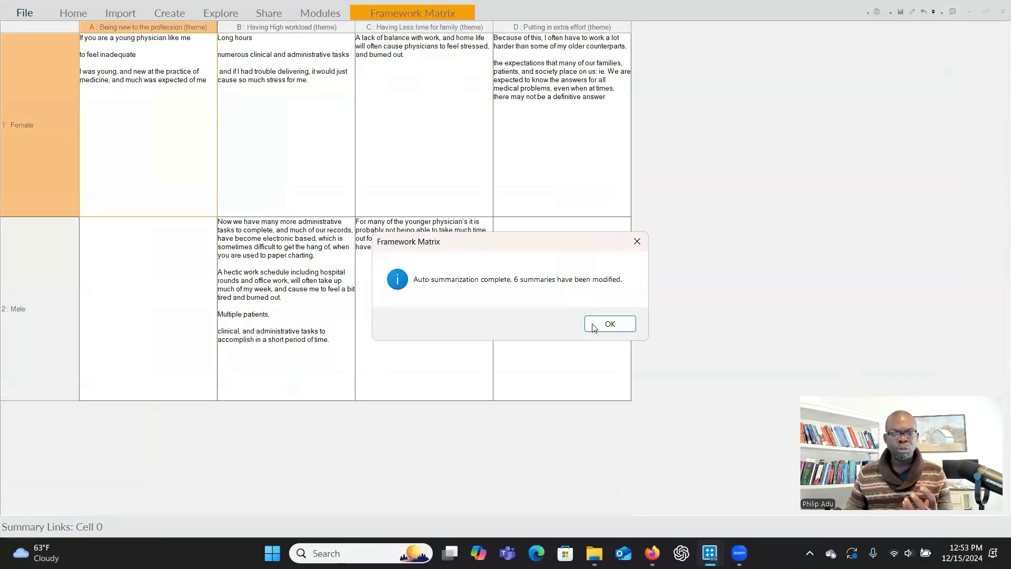
pyautogui.click(596, 328)
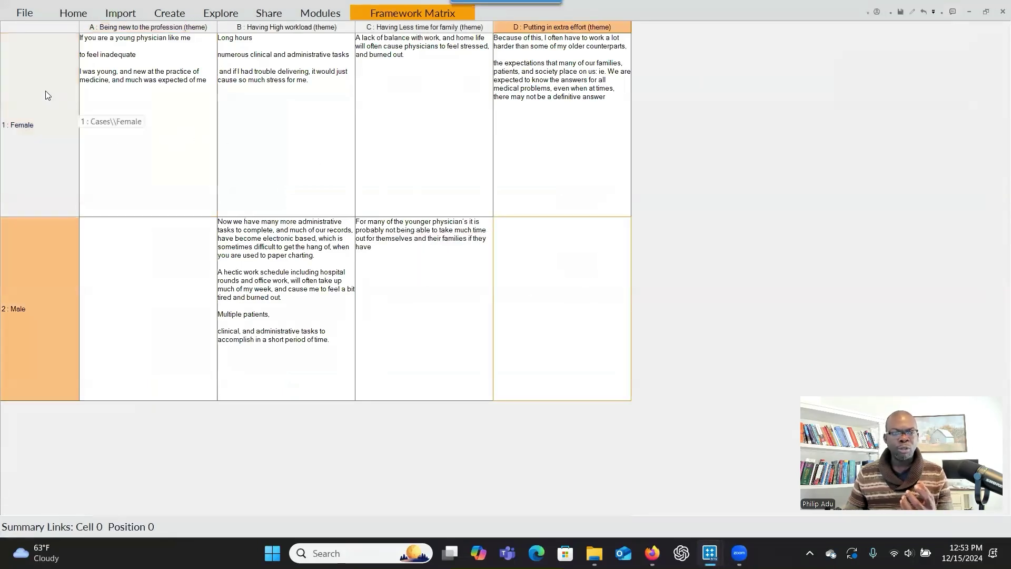